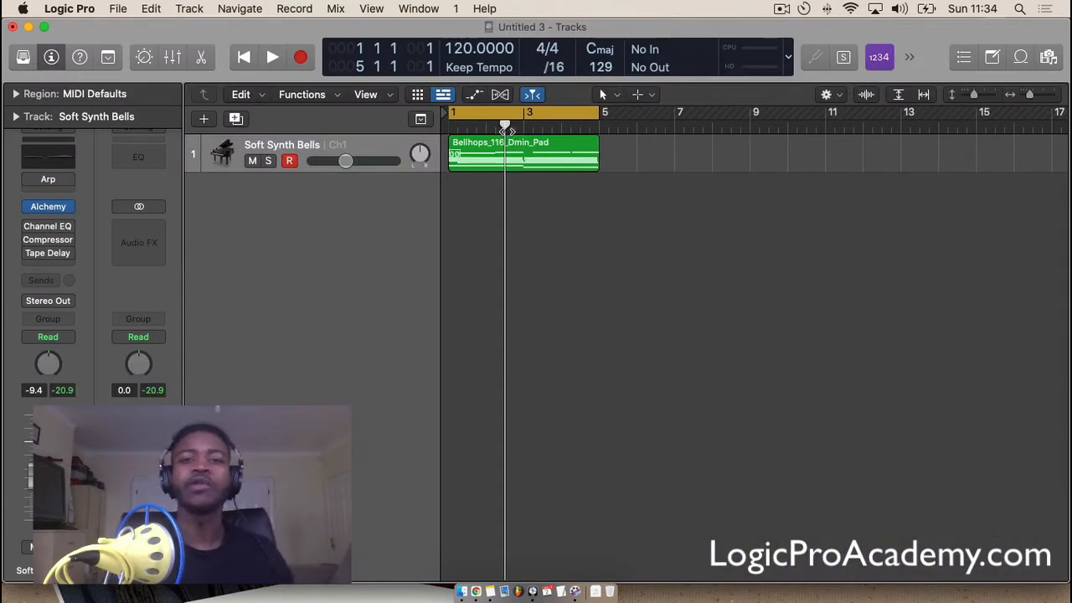
Step: Position the playhead near the end of the Bellhops region and play back a short passage of it
{"action": "left_click_drag", "start_coordinate": [511, 128], "coordinate": [524, 130]}
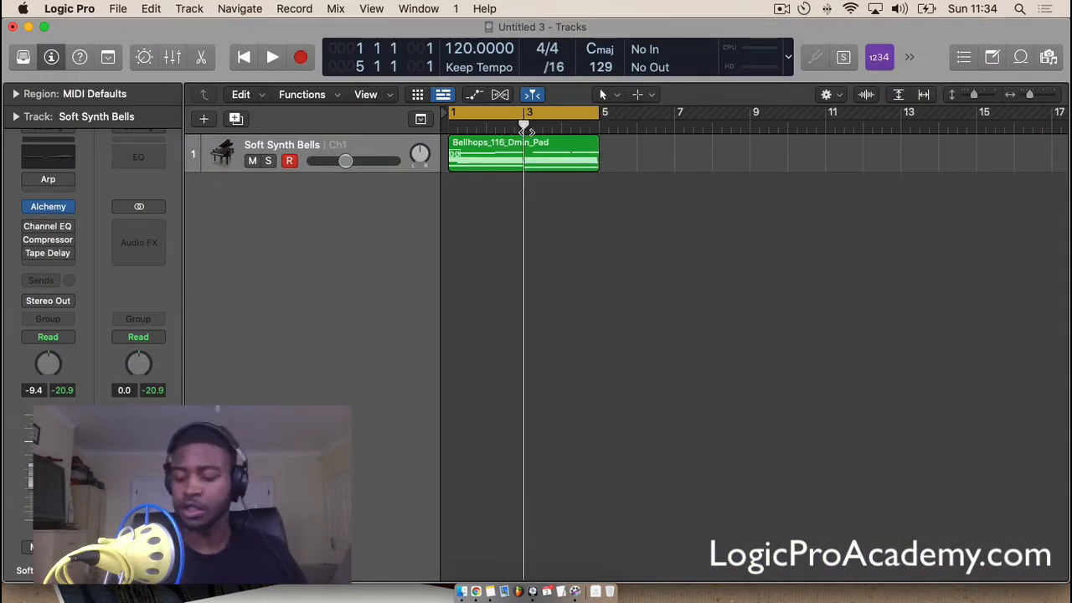
{"action": "left_click_drag", "start_coordinate": [527, 132], "coordinate": [485, 139]}
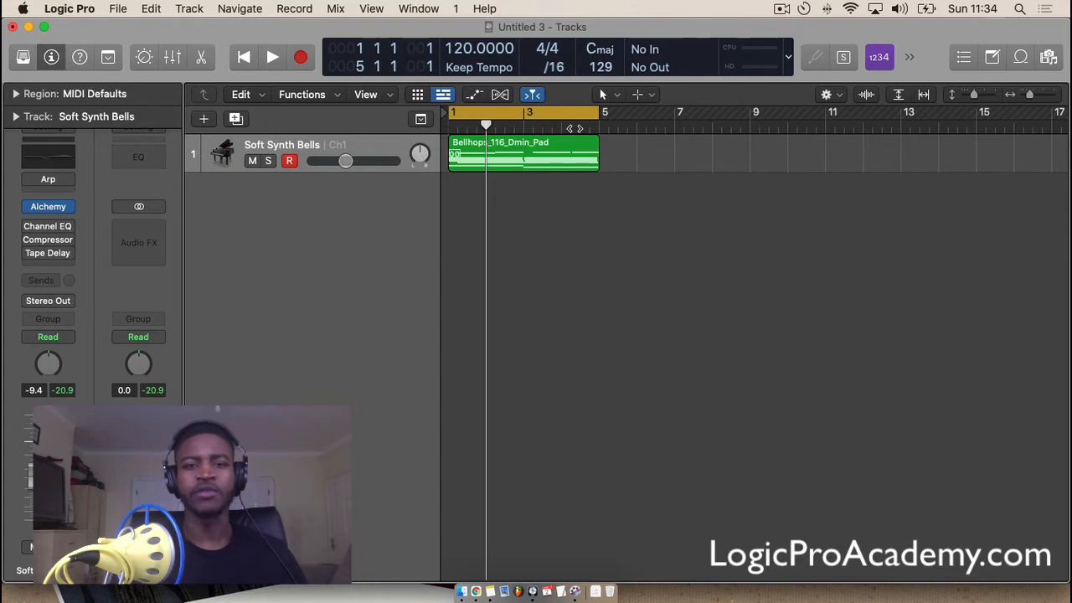
{"action": "left_click", "coordinate": [572, 129]}
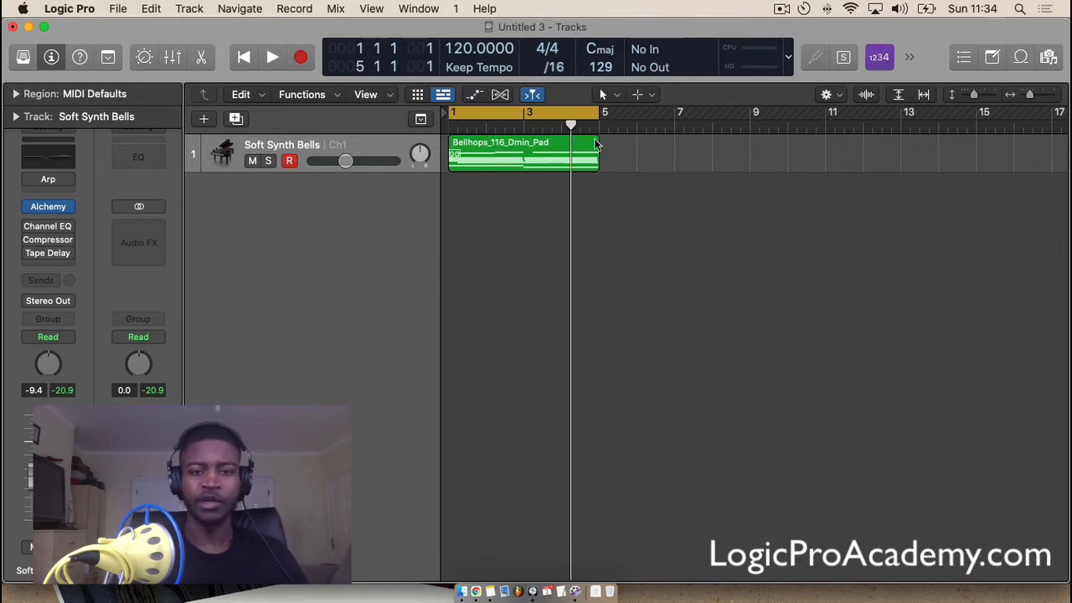
{"action": "key", "text": "space"}
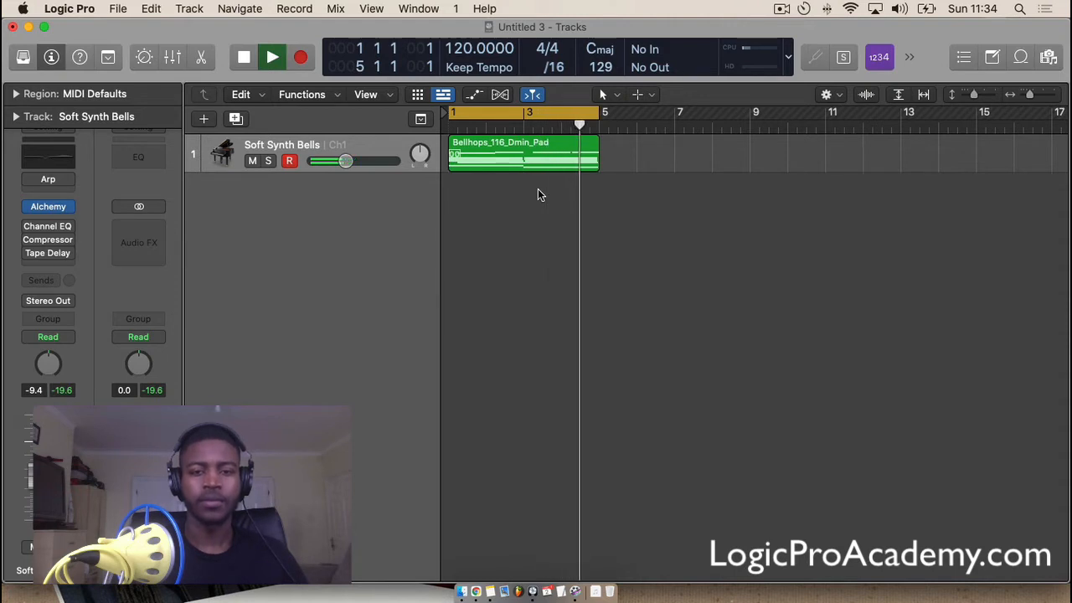
{"action": "key", "text": "space"}
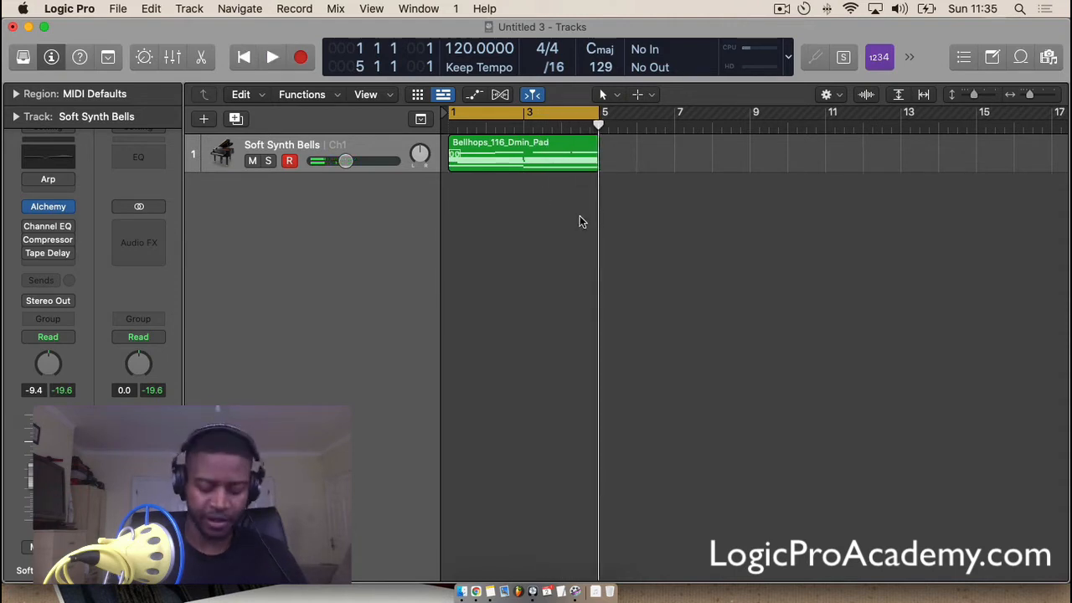
Step: Repeat the Bellhops region once on the Soft Synth Bells track and extend the cycle range to bar 9
{"action": "key", "text": "super+Left"}
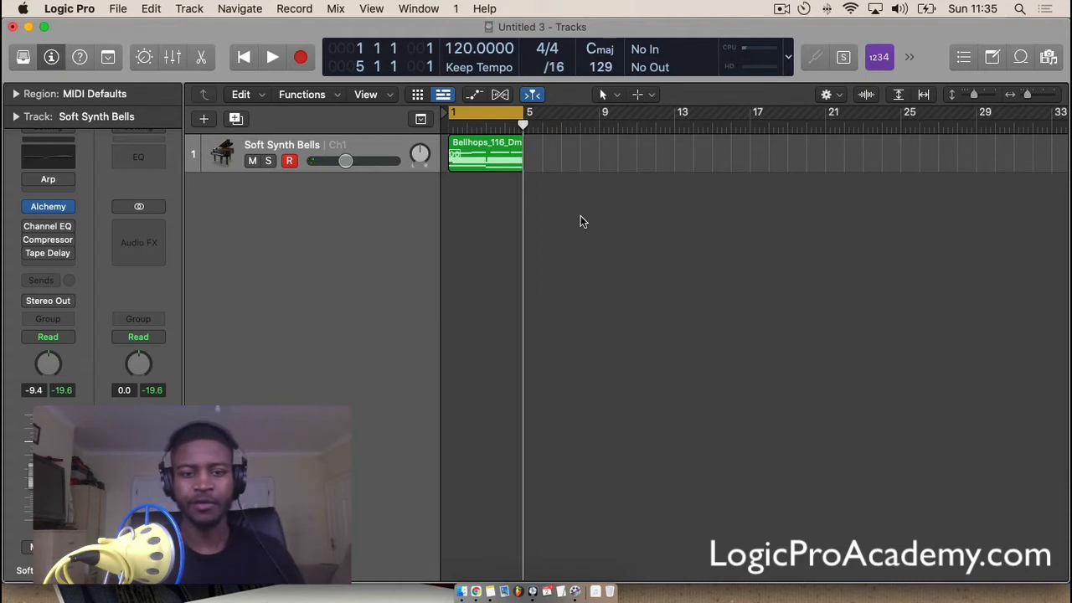
{"action": "left_click_drag", "start_coordinate": [581, 216], "coordinate": [507, 164]}
{"action": "key", "text": "super+r"}
{"action": "left_click", "coordinate": [569, 206]}
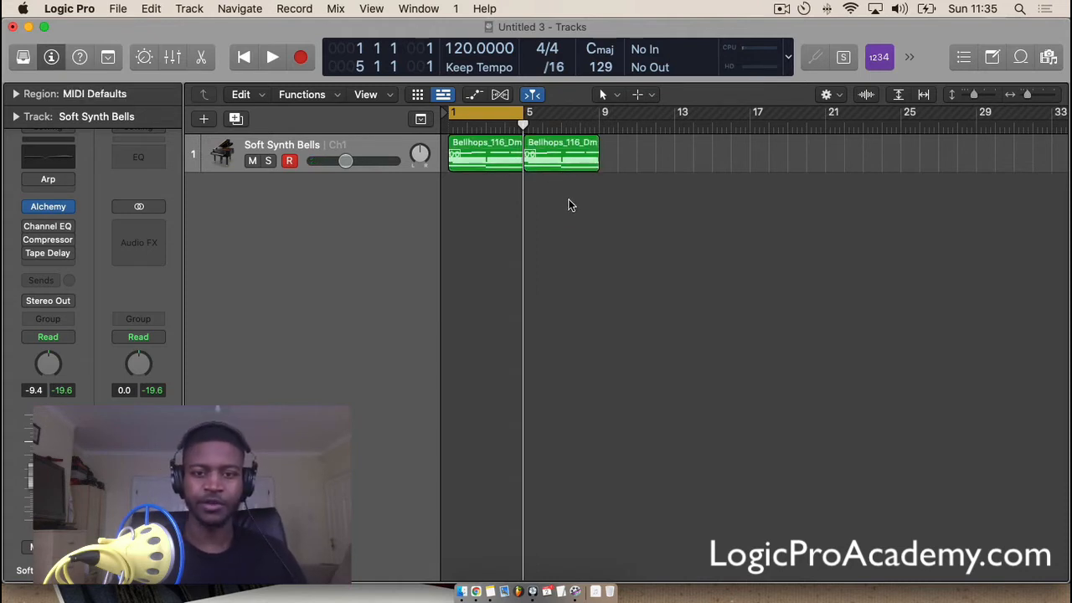
{"action": "left_click_drag", "start_coordinate": [516, 126], "coordinate": [599, 125]}
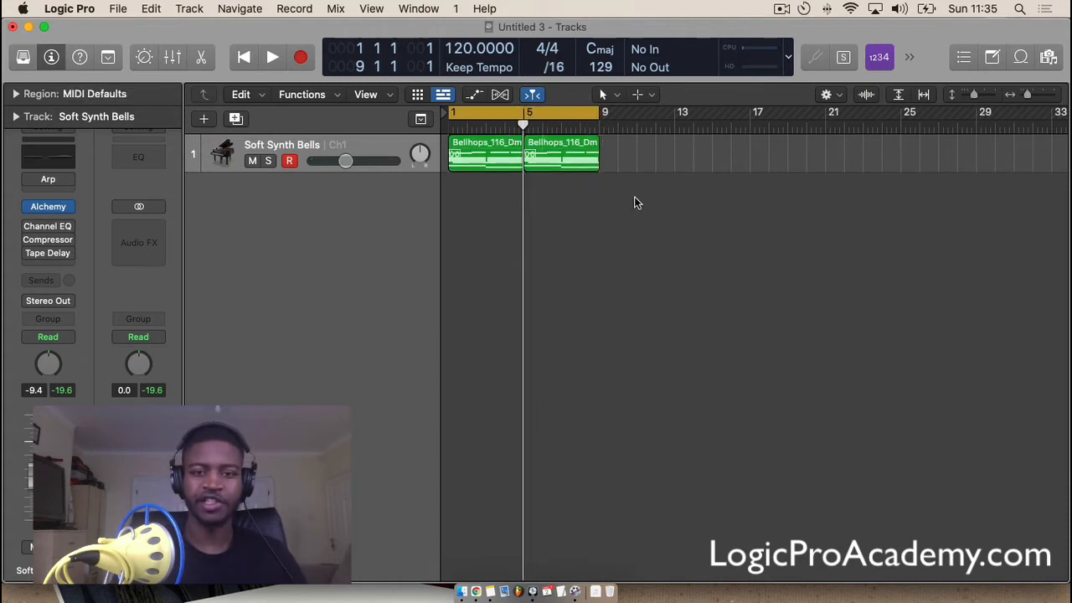
Step: Duplicate the Soft Synth Bells track to build a seven-track stack, with both Bellhops regions copied onto every track
{"action": "left_click_drag", "start_coordinate": [637, 207], "coordinate": [470, 144]}
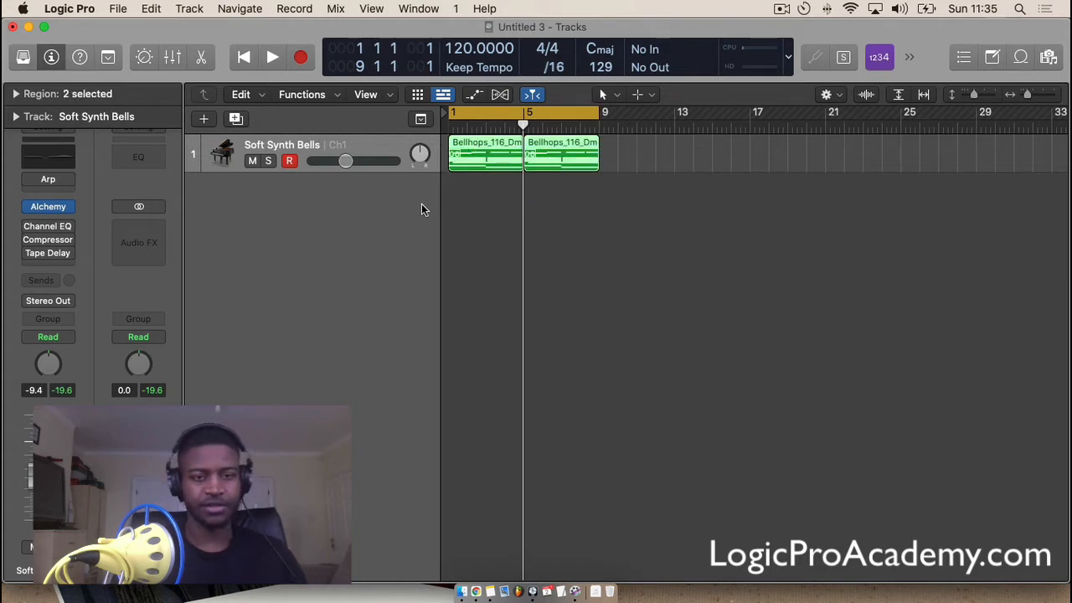
{"action": "key", "text": "super+d"}
{"action": "key", "text": "super+d"}
{"action": "key", "text": "super+d"}
{"action": "key", "text": "super+d"}
{"action": "key", "text": "super+d"}
{"action": "key", "text": "super+d"}
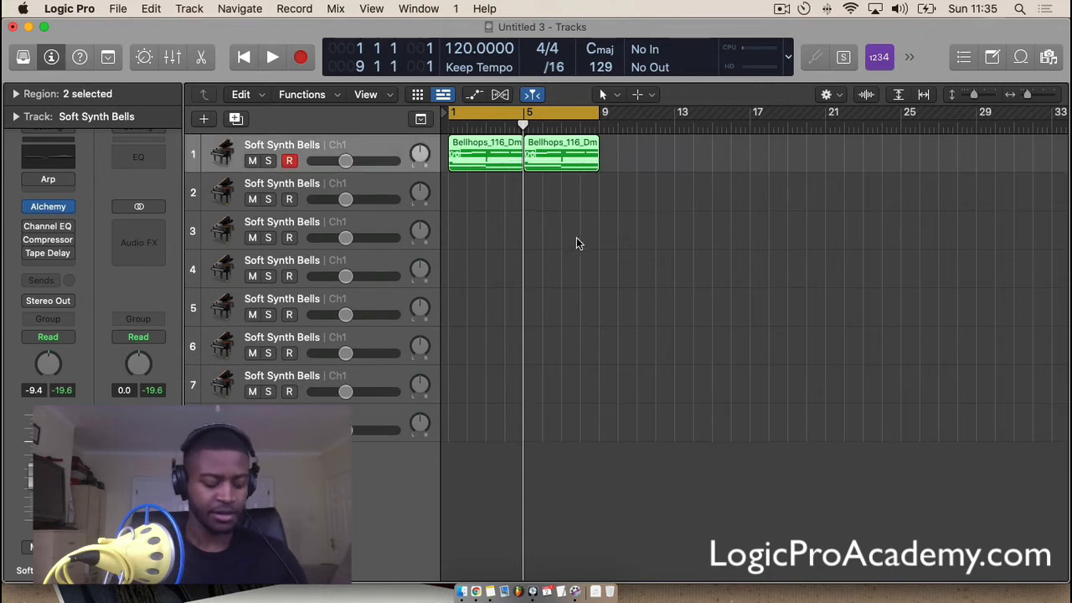
{"action": "left_click_drag", "start_coordinate": [497, 167], "coordinate": [482, 385]}
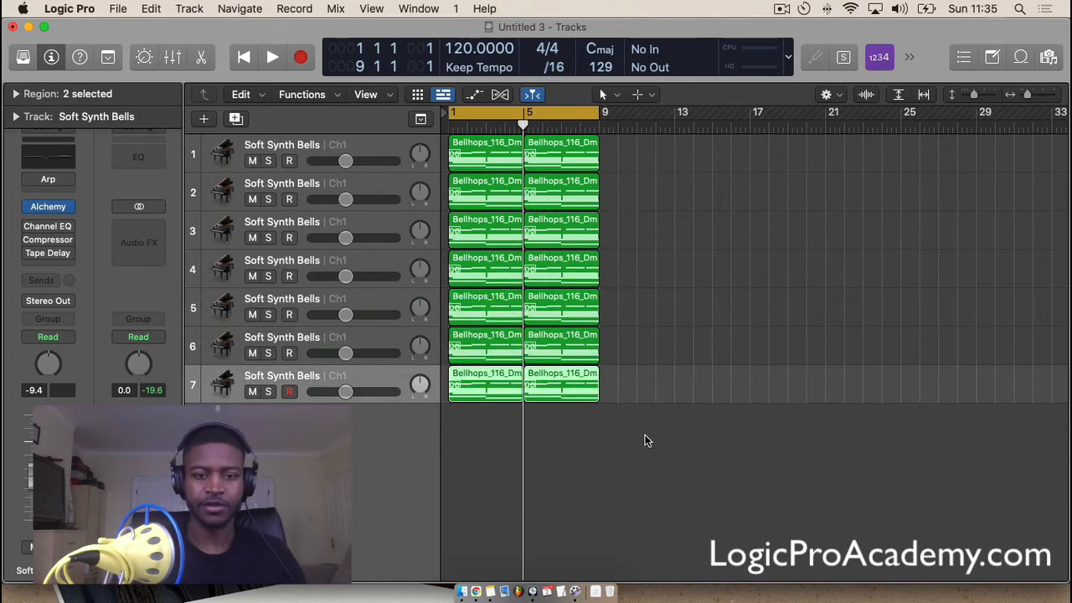
Step: Repeat the regions on all seven tracks until they fill the timeline up to bar 57
{"action": "left_click_drag", "start_coordinate": [654, 440], "coordinate": [490, 161]}
{"action": "key", "text": "super+r"}
{"action": "key", "text": "super+r"}
{"action": "key", "text": "super+r"}
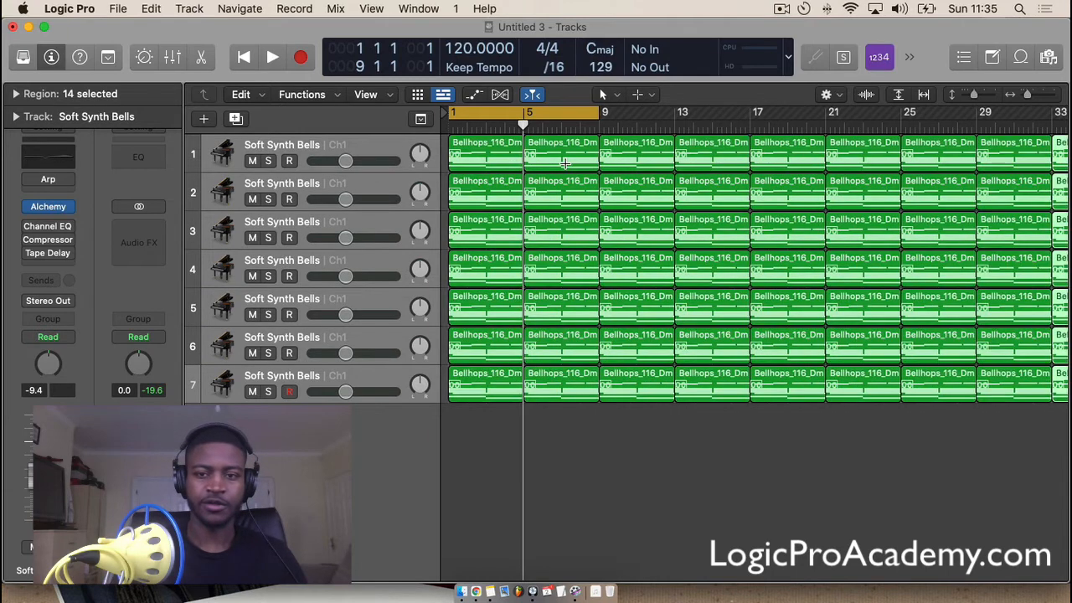
Step: Delete the regions on tracks 3 to 7 between bars 1 and 9, and on tracks 5 to 7 between bars 9 and 17
{"action": "left_click_drag", "start_coordinate": [549, 419], "coordinate": [486, 238]}
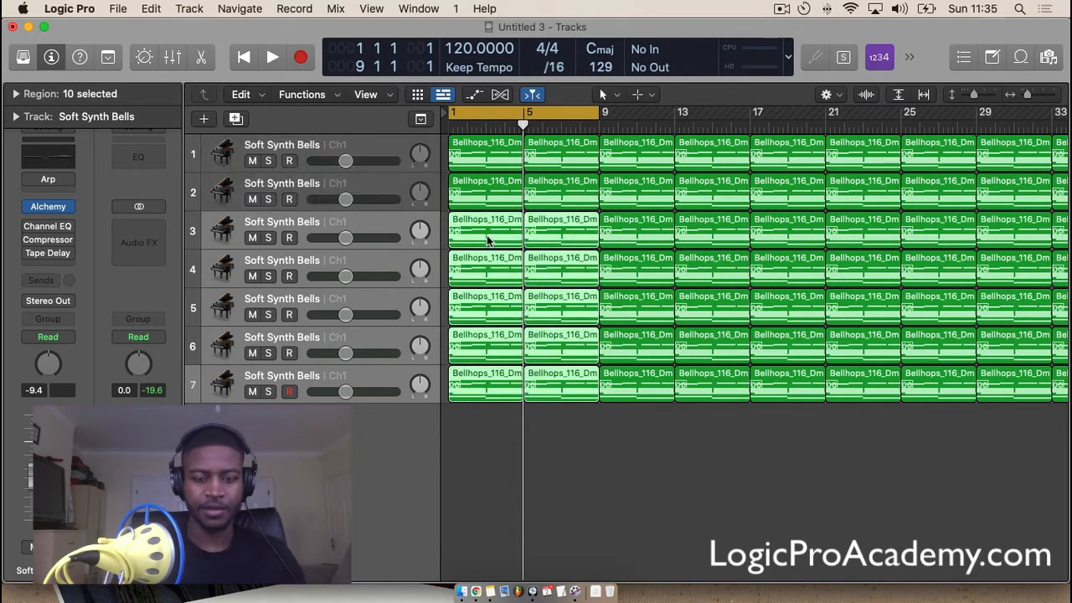
{"action": "key", "text": "Delete"}
{"action": "left_click_drag", "start_coordinate": [666, 436], "coordinate": [716, 302]}
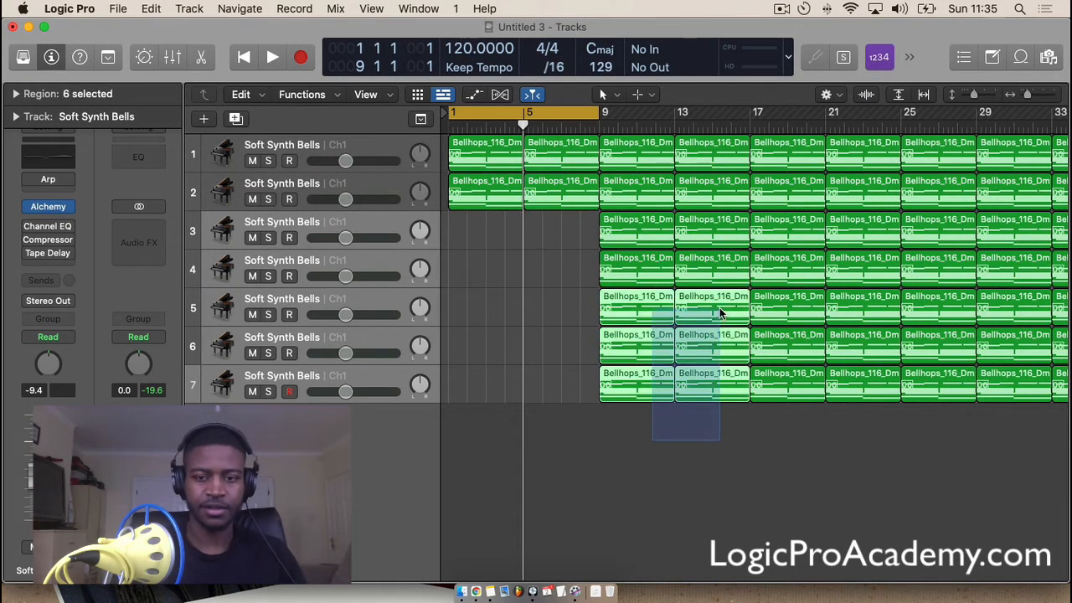
{"action": "key", "text": "Delete"}
Step: Clear track 7 in bars 17–25, tracks 5 to 7 in bars 25–33, and tracks 3 to 7 in bars 33–41
{"action": "scroll", "coordinate": [706, 361], "scroll_direction": "right", "scroll_amount": 5}
{"action": "key", "text": "Delete"}
{"action": "left_click_drag", "start_coordinate": [708, 408], "coordinate": [779, 314]}
{"action": "scroll", "coordinate": [779, 416], "scroll_direction": "right", "scroll_amount": 5}
{"action": "key", "text": "Delete"}
{"action": "scroll", "coordinate": [812, 421], "scroll_direction": "right", "scroll_amount": 5}
{"action": "left_click_drag", "start_coordinate": [782, 424], "coordinate": [850, 243]}
{"action": "key", "text": "Delete"}
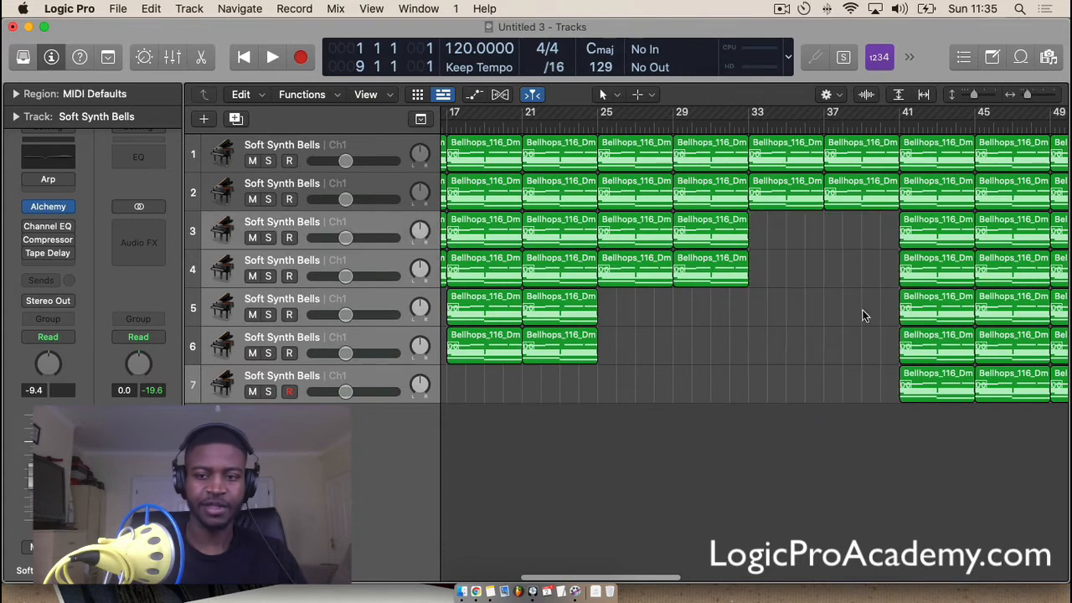
Step: Delete track 7's regions between bars 41 and 49, and the regions on tracks 3 to 7 between bars 49 and 57
{"action": "scroll", "coordinate": [871, 408], "scroll_direction": "right", "scroll_amount": 5}
{"action": "left_click_drag", "start_coordinate": [779, 451], "coordinate": [924, 247]}
{"action": "key", "text": "Delete"}
{"action": "scroll", "coordinate": [872, 412], "scroll_direction": "right", "scroll_amount": 5}
{"action": "key", "text": "Delete"}
Step: Examine the whole arrangement from bar 1 to bar 57, moving the playhead along its sections and stopping at bar 17
{"action": "scroll", "coordinate": [879, 408], "scroll_direction": "left", "scroll_amount": 10}
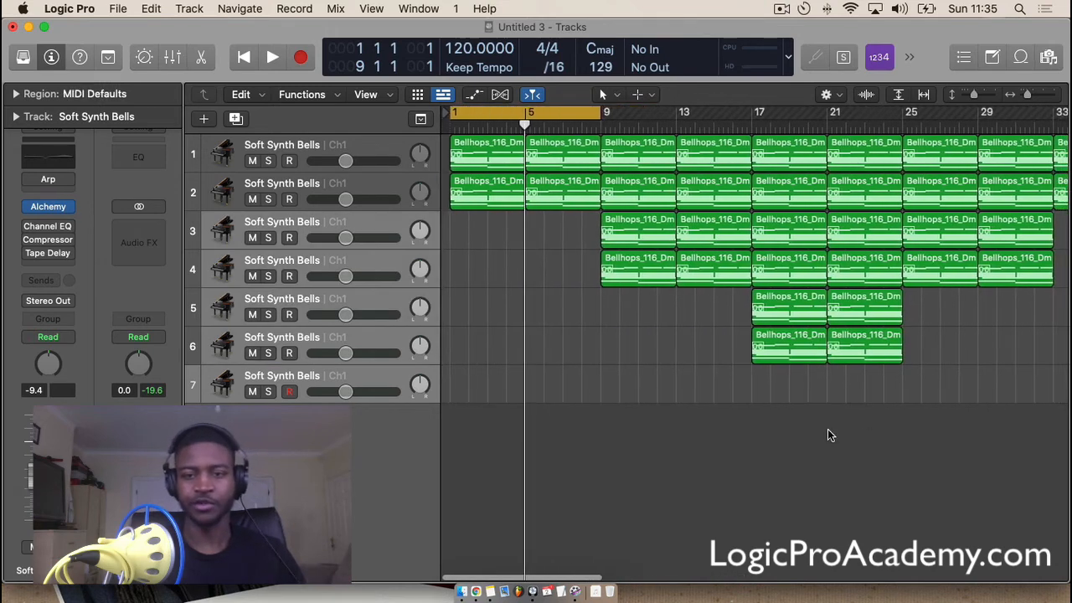
{"action": "key", "text": "super+Left"}
{"action": "key", "text": "super+Up"}
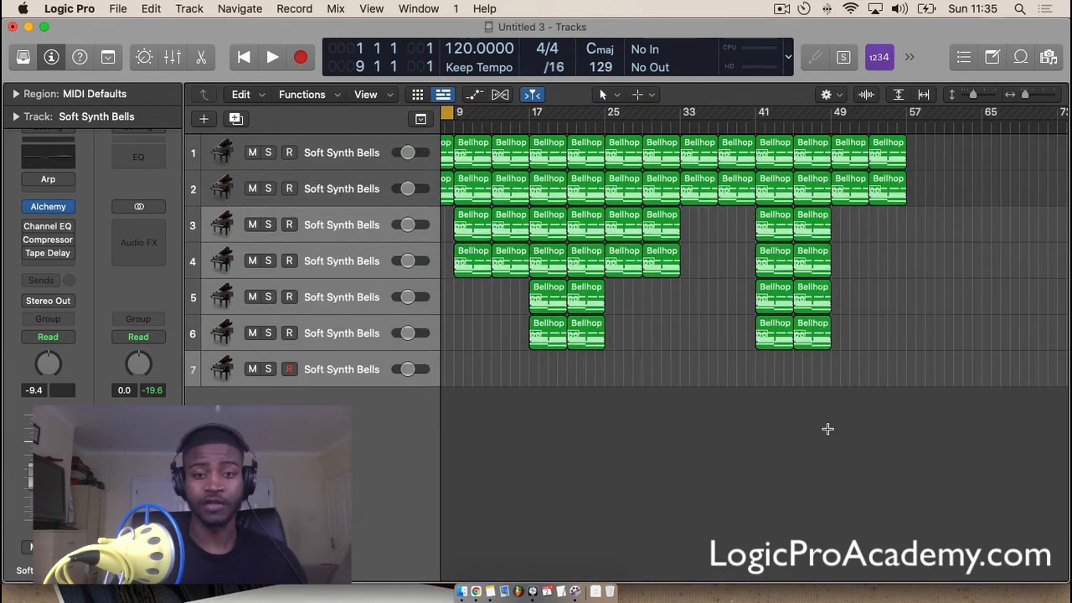
{"action": "key", "text": "super+Up"}
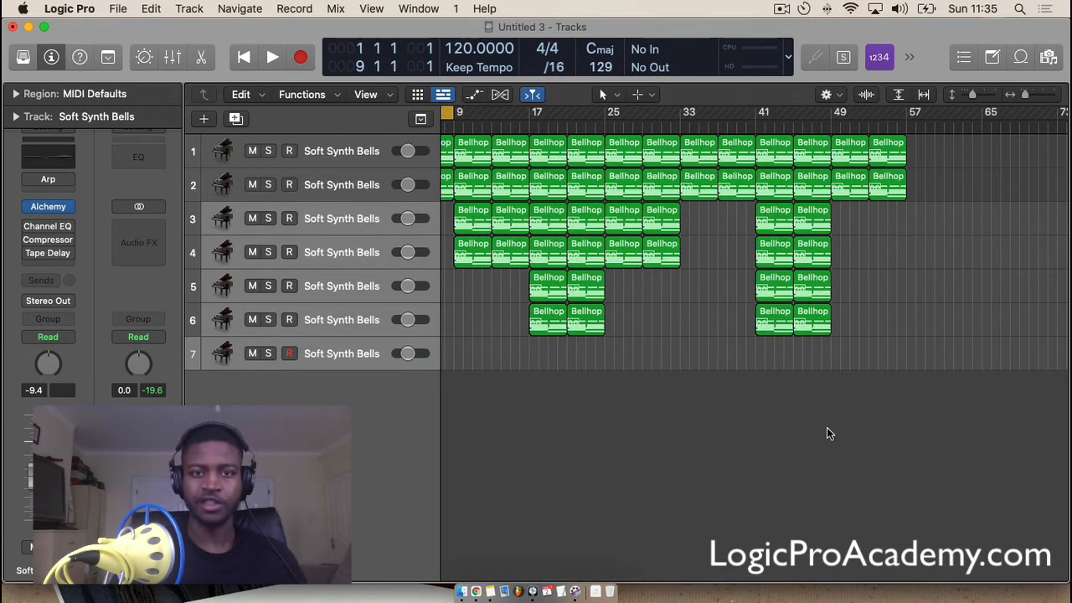
{"action": "scroll", "coordinate": [761, 424], "scroll_direction": "left", "scroll_amount": 3}
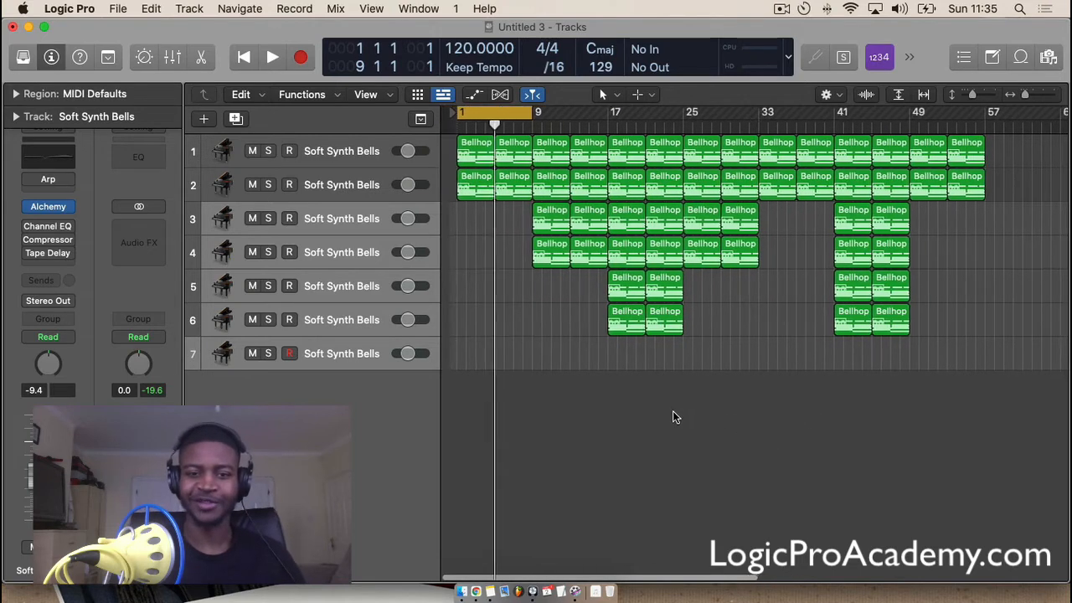
{"action": "left_click", "coordinate": [464, 128]}
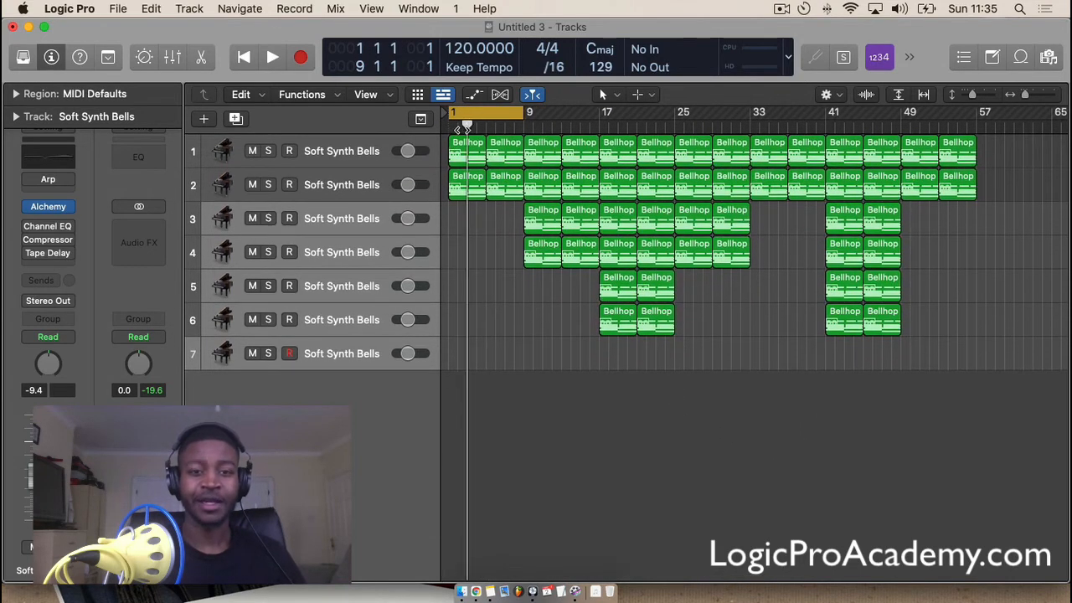
{"action": "left_click", "coordinate": [524, 124]}
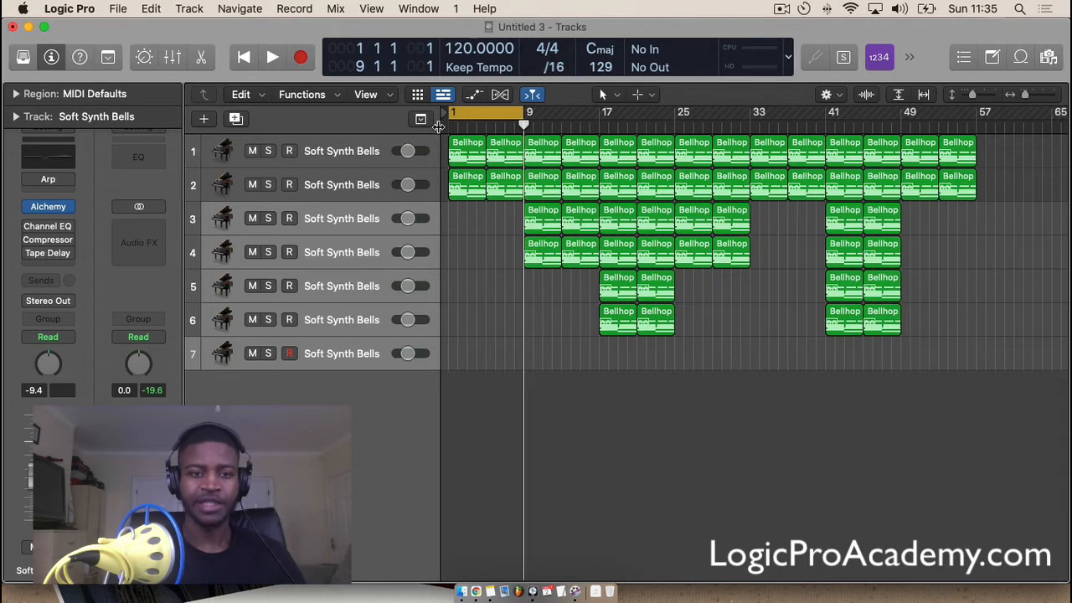
{"action": "left_click", "coordinate": [366, 141]}
{"action": "left_click", "coordinate": [580, 126]}
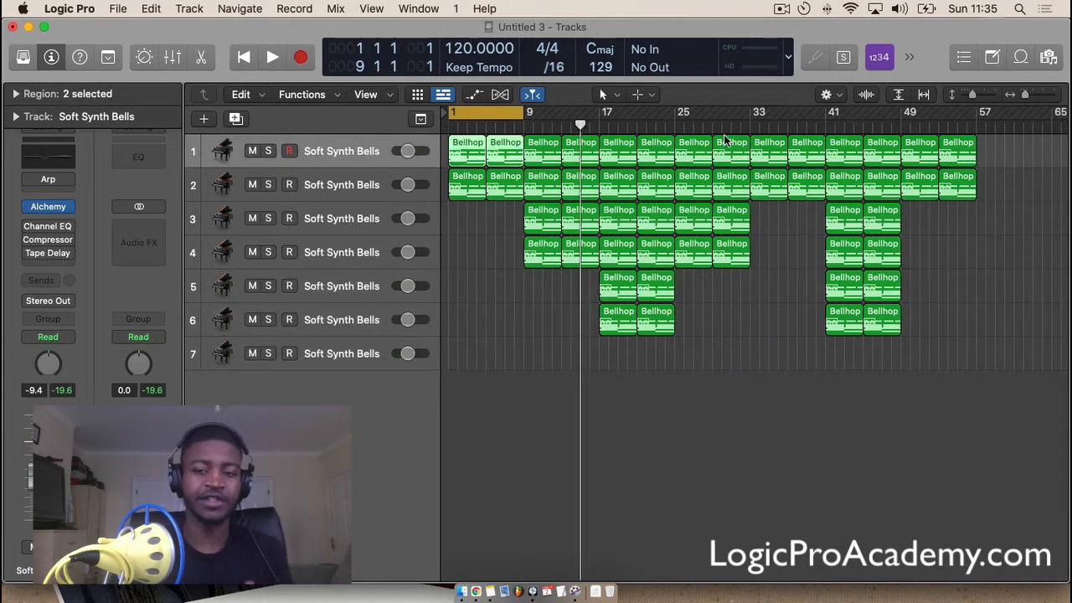
{"action": "left_click", "coordinate": [973, 126]}
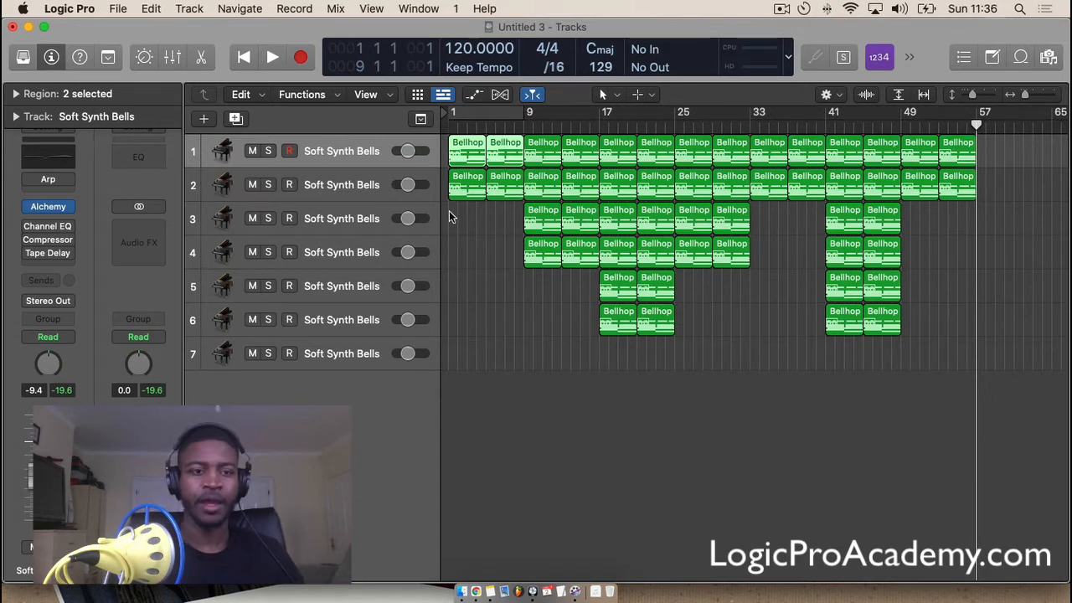
{"action": "left_click", "coordinate": [593, 128]}
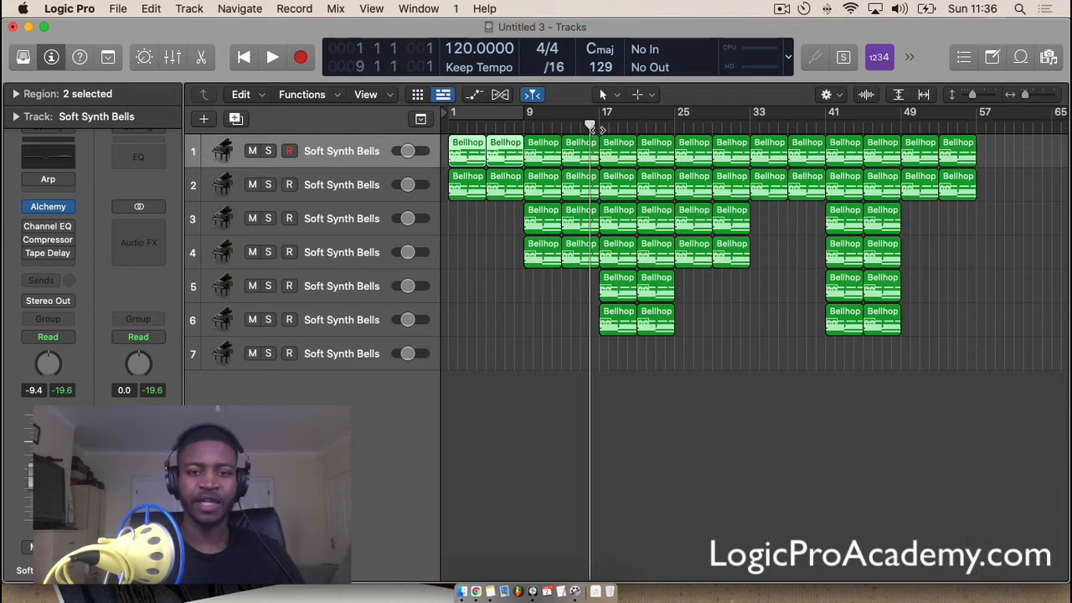
{"action": "left_click", "coordinate": [600, 126]}
{"action": "mouse_move", "coordinate": [598, 131]}
{"action": "left_mouse_down"}
{"action": "mouse_move", "coordinate": [580, 132]}
{"action": "mouse_move", "coordinate": [598, 131]}
{"action": "left_mouse_up"}
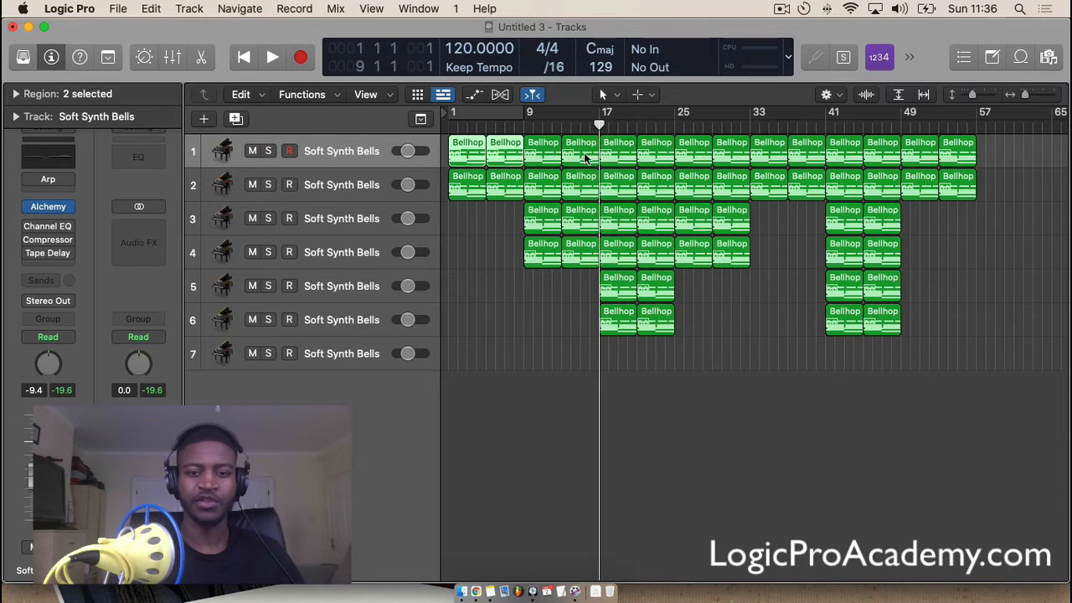
Step: Switch Show Advanced Tools off and back on in the Advanced preferences, and close the preferences
{"action": "left_click", "coordinate": [75, 8]}
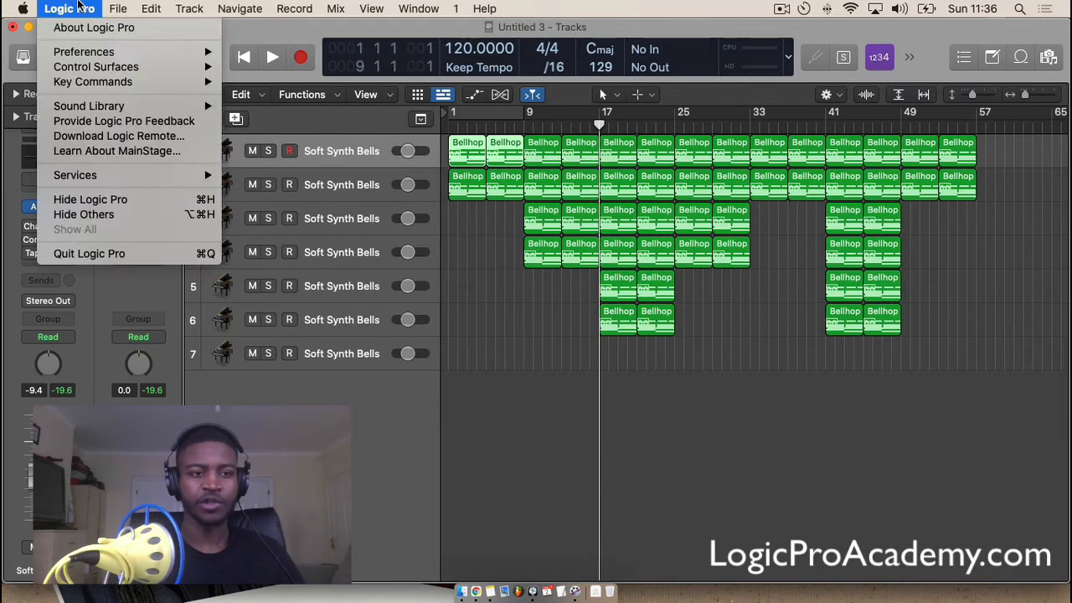
{"action": "mouse_move", "coordinate": [117, 53]}
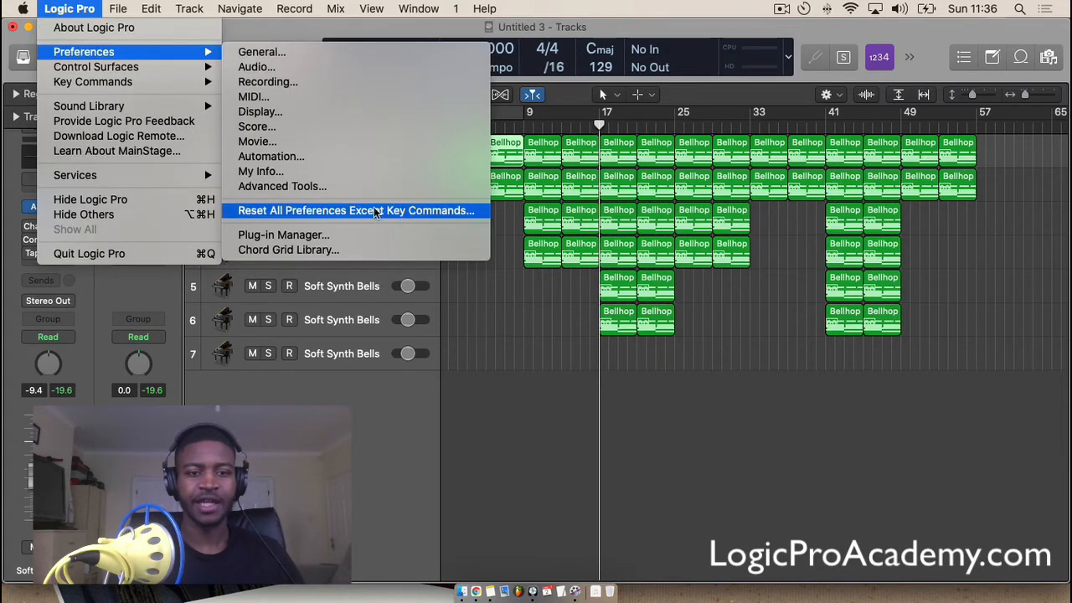
{"action": "left_click", "coordinate": [357, 187]}
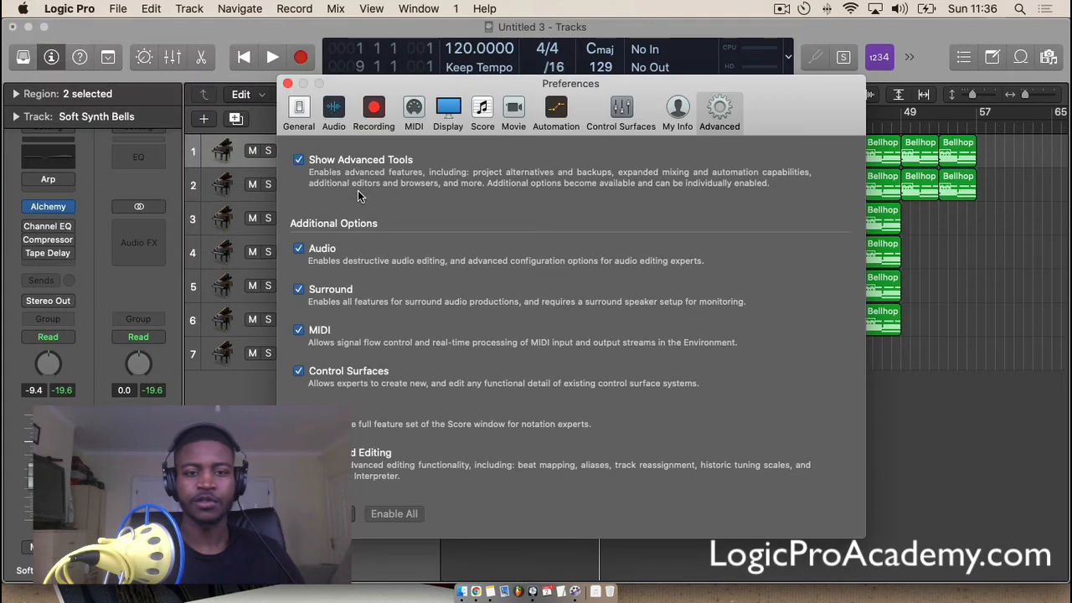
{"action": "left_click", "coordinate": [310, 164]}
{"action": "left_click", "coordinate": [314, 167]}
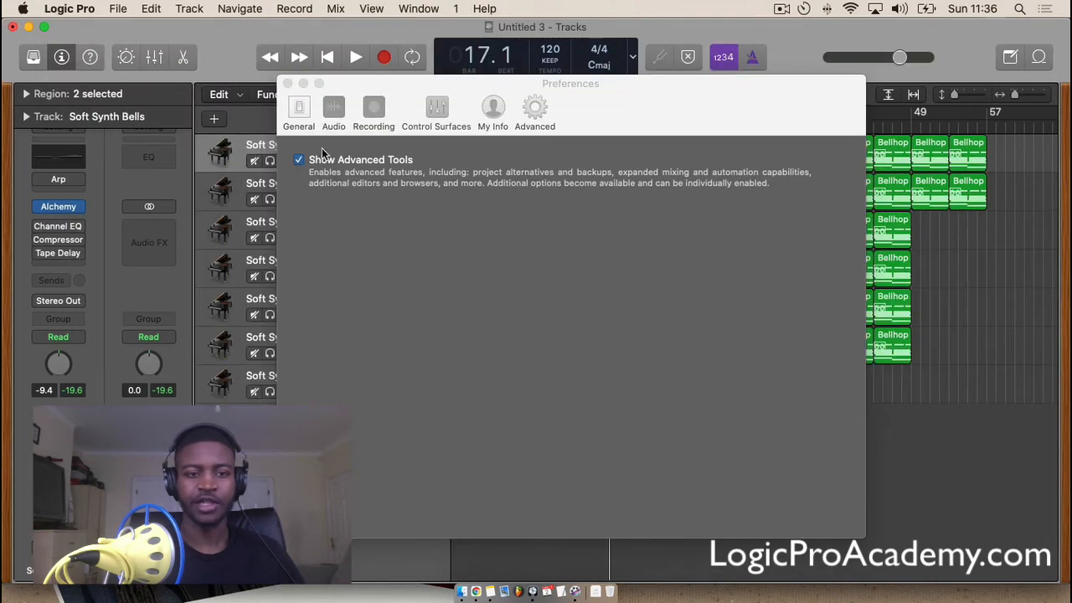
{"action": "left_click", "coordinate": [287, 84]}
{"action": "left_click", "coordinate": [507, 415]}
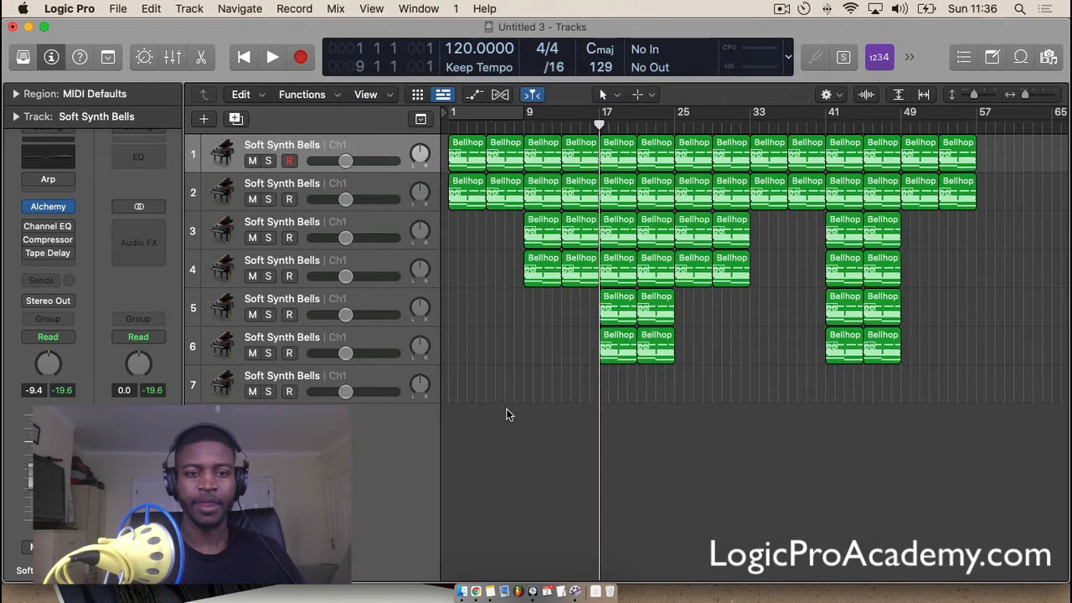
Step: Show the global tracks and create a marker named Intro at bar 1
{"action": "left_click", "coordinate": [421, 120]}
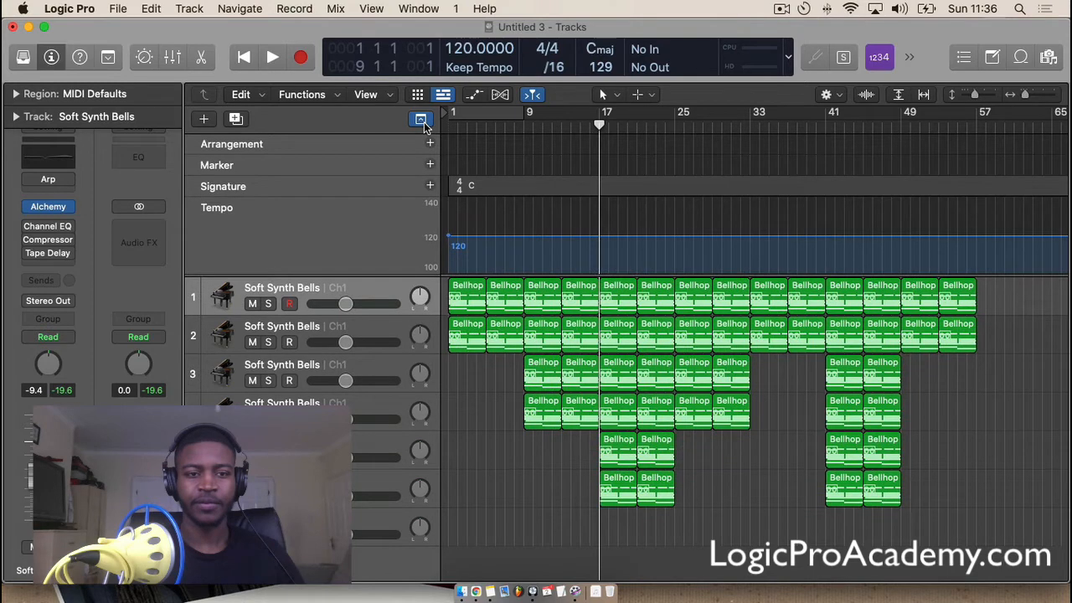
{"action": "left_click", "coordinate": [430, 165]}
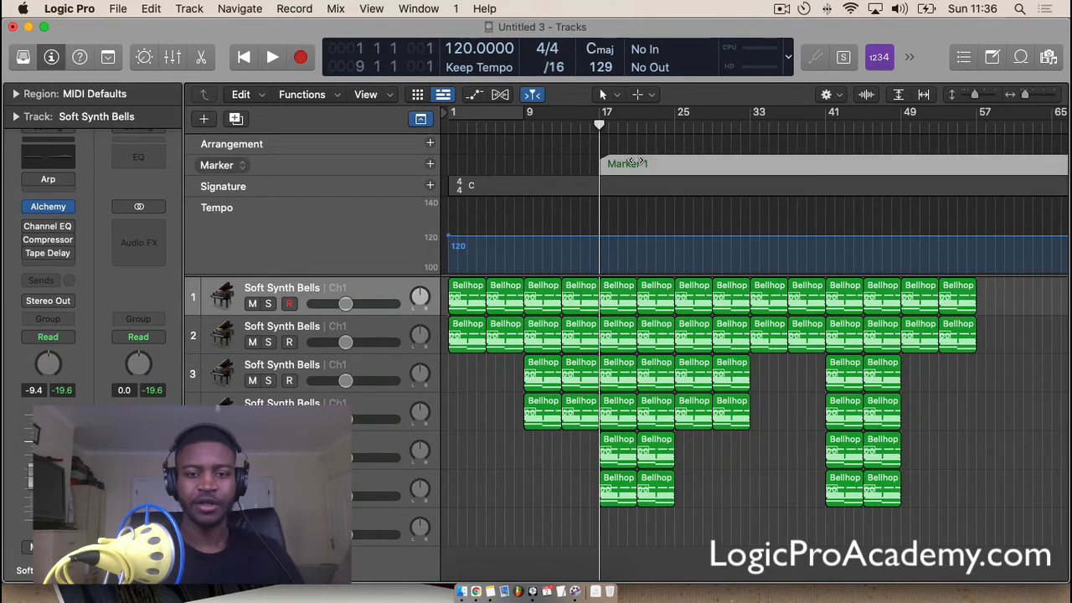
{"action": "left_click_drag", "start_coordinate": [601, 164], "coordinate": [490, 168]}
{"action": "left_click", "coordinate": [480, 164]}
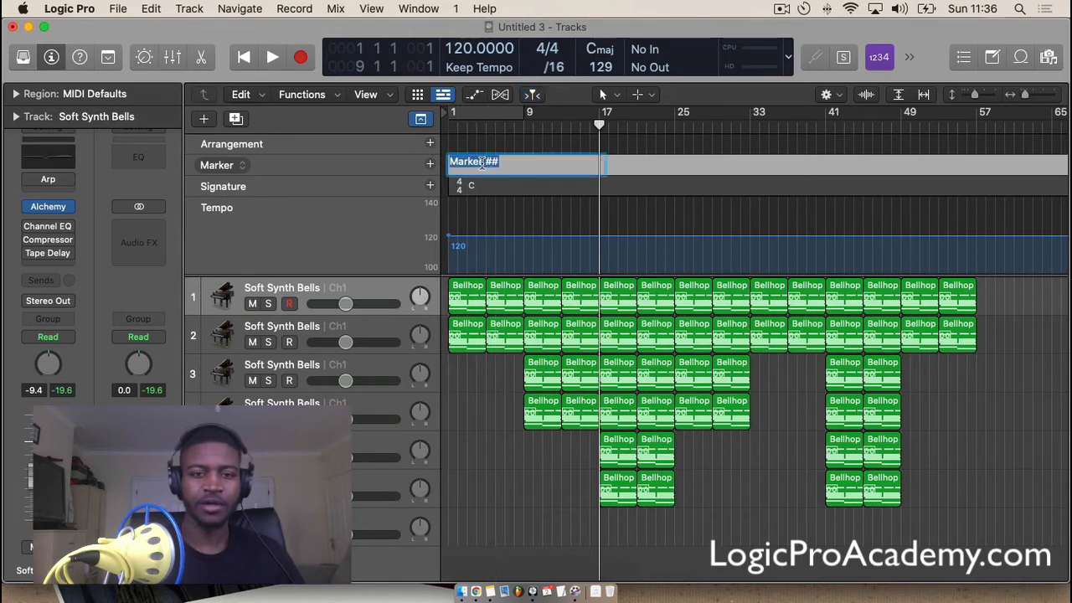
{"action": "double_click", "coordinate": [480, 165]}
{"action": "type", "text": "Intro"}
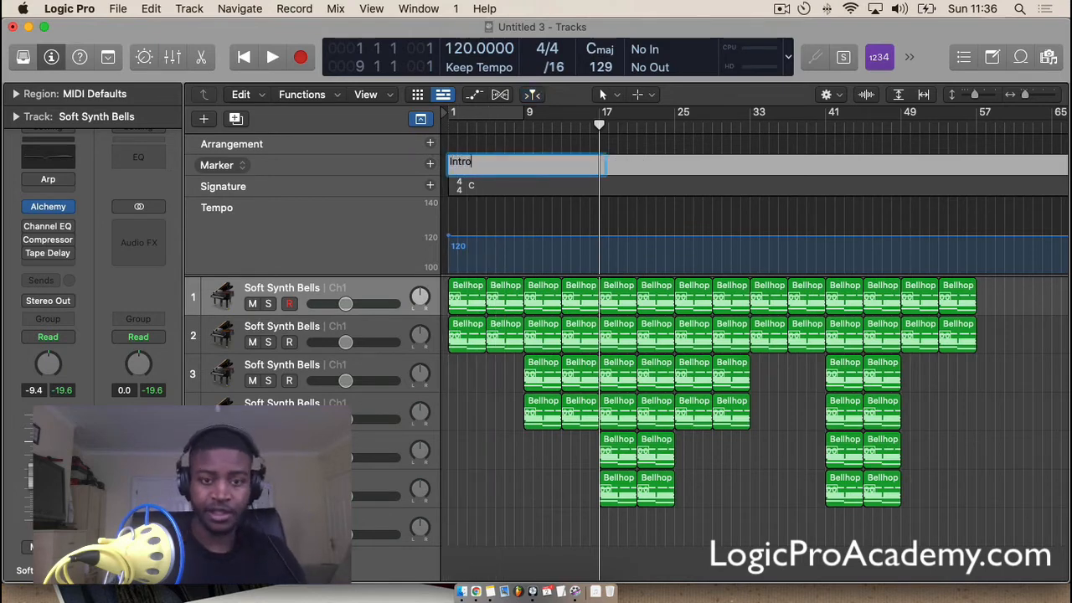
{"action": "key", "text": "Return"}
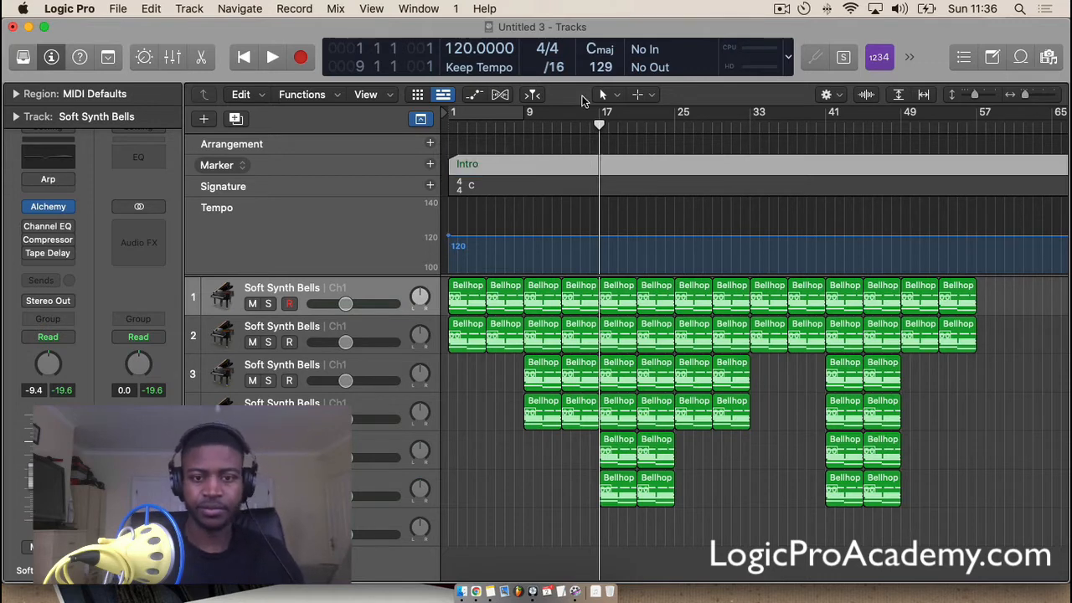
Step: Create a marker named Chorus at bar 9
{"action": "left_click_drag", "start_coordinate": [598, 125], "coordinate": [524, 137]}
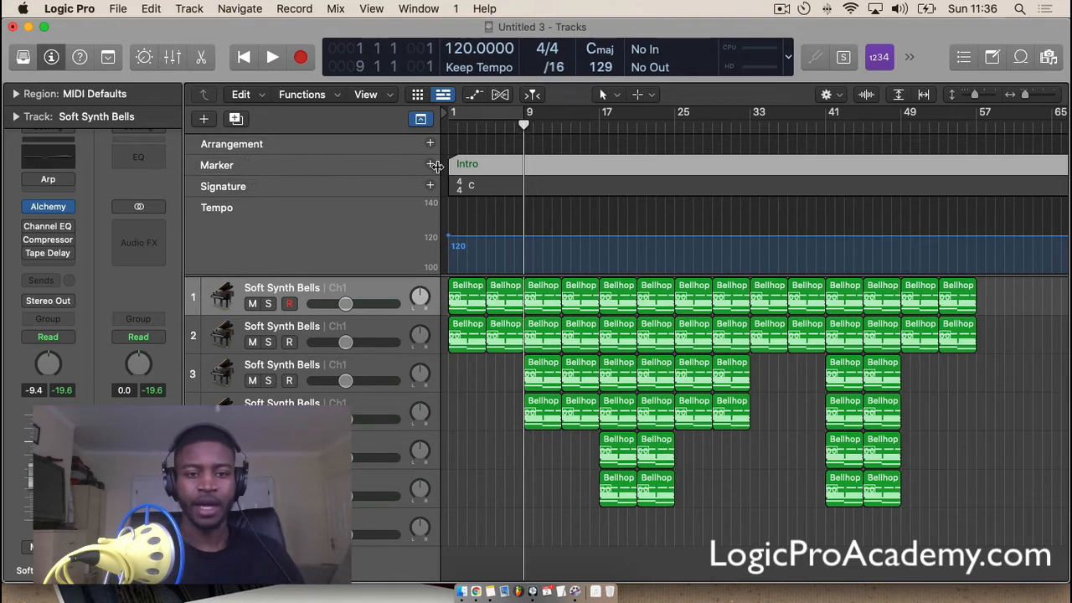
{"action": "left_click", "coordinate": [430, 166]}
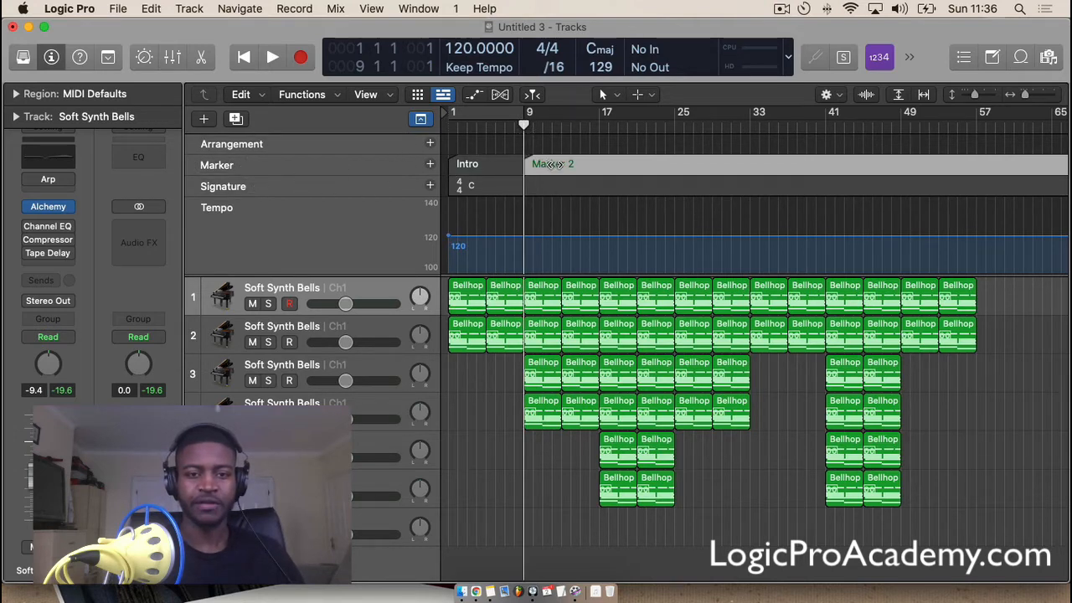
{"action": "double_click", "coordinate": [553, 164]}
{"action": "type", "text": "Chor"}
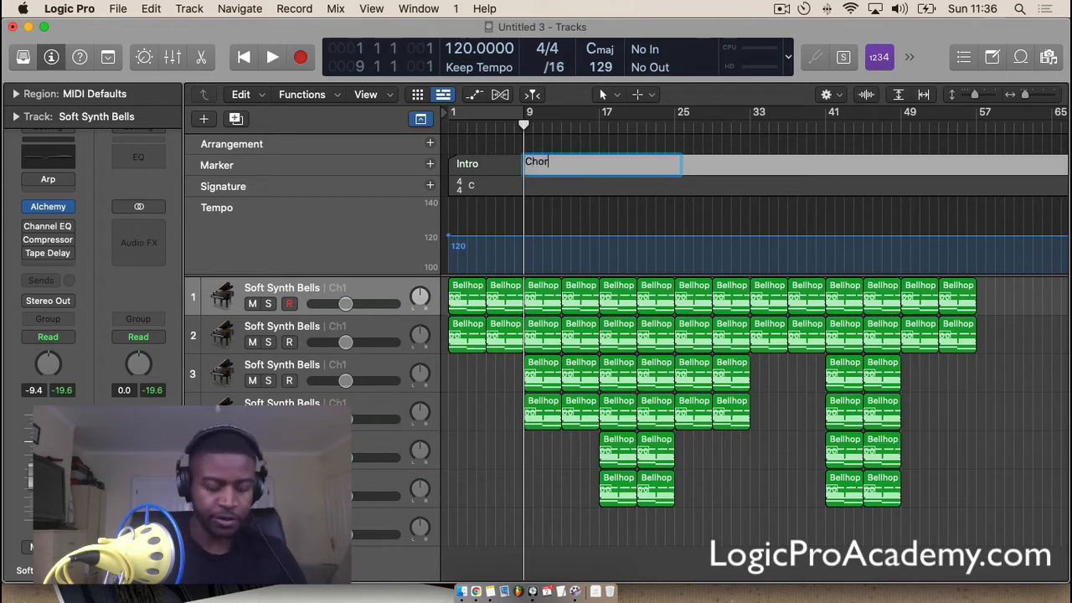
{"action": "type", "text": "us"}
{"action": "key", "text": "Return"}
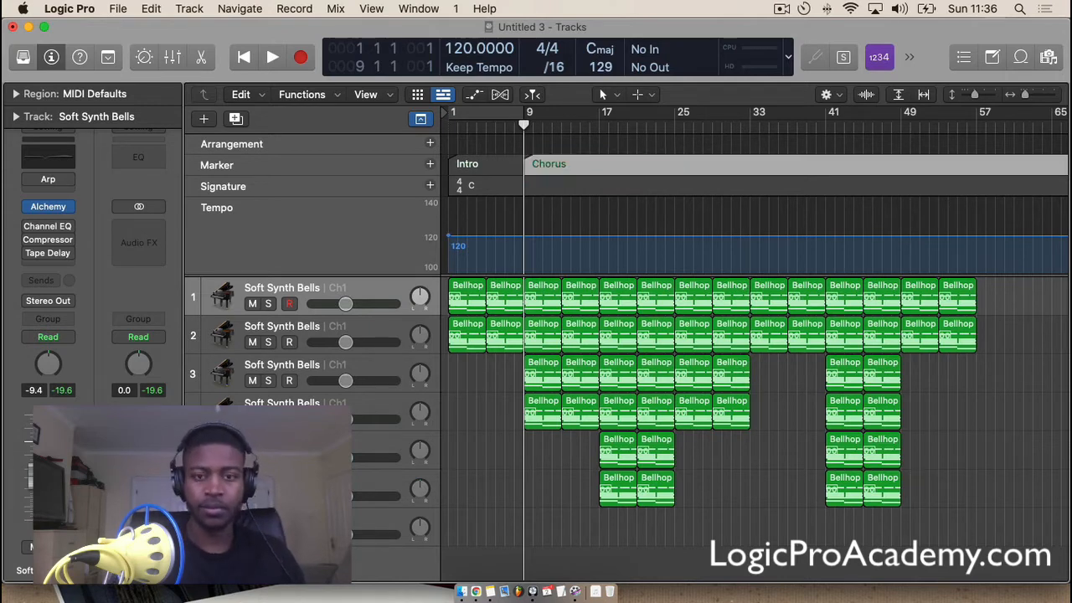
Step: Check the markers in the ruler with the global tracks hidden, moving the playhead to bar 17, and show the global tracks again
{"action": "left_click", "coordinate": [421, 120]}
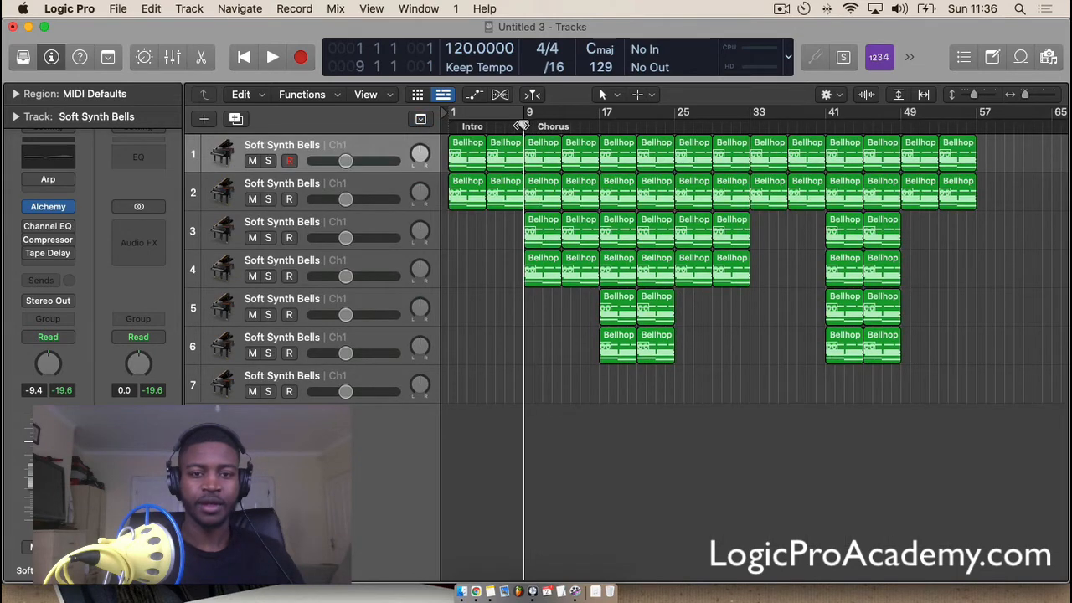
{"action": "left_click_drag", "start_coordinate": [523, 125], "coordinate": [703, 126]}
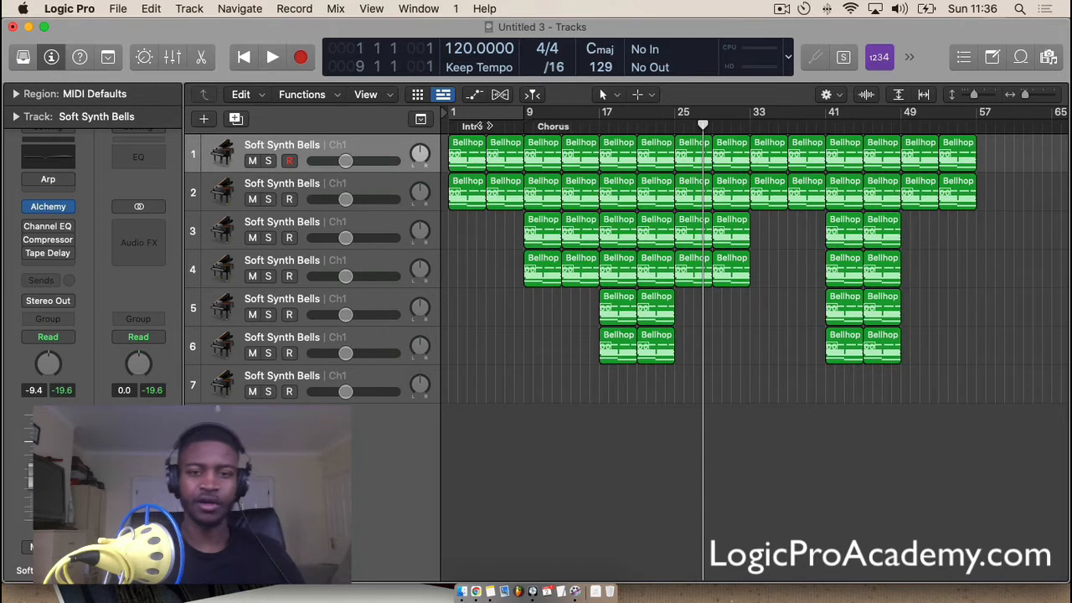
{"action": "left_click", "coordinate": [482, 126]}
{"action": "left_click", "coordinate": [575, 126]}
{"action": "left_click", "coordinate": [600, 126]}
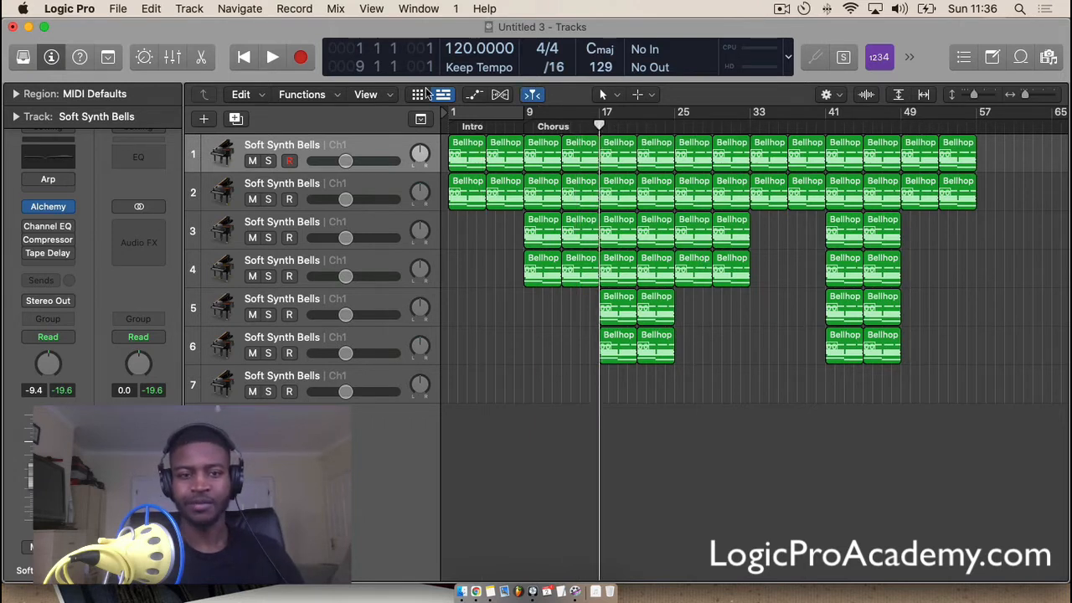
{"action": "left_click", "coordinate": [420, 118]}
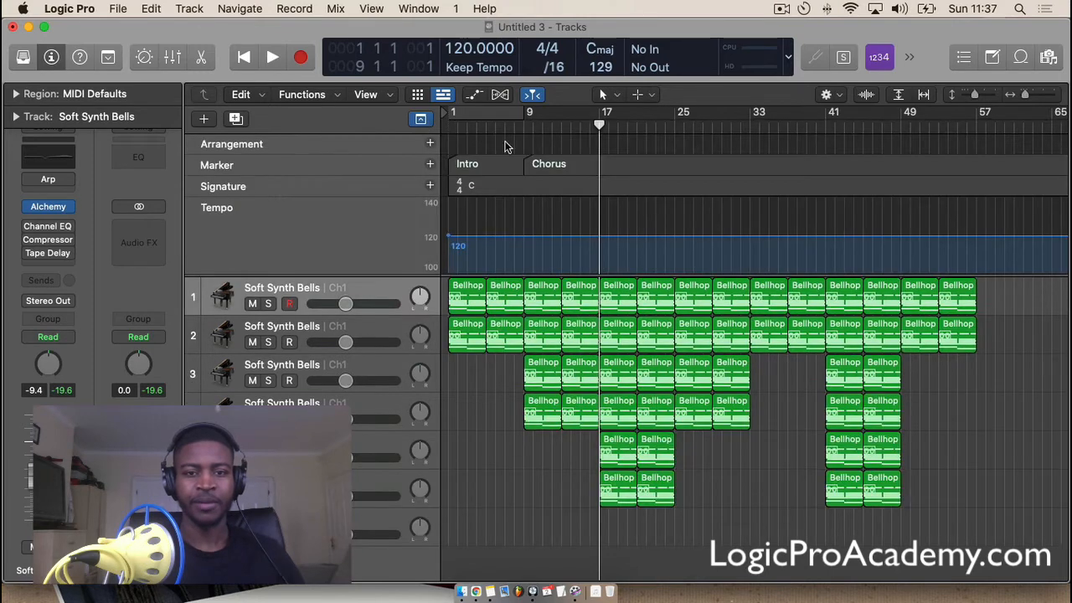
Step: Create a marker named Verse at bar 17
{"action": "left_click_drag", "start_coordinate": [587, 134], "coordinate": [595, 133]}
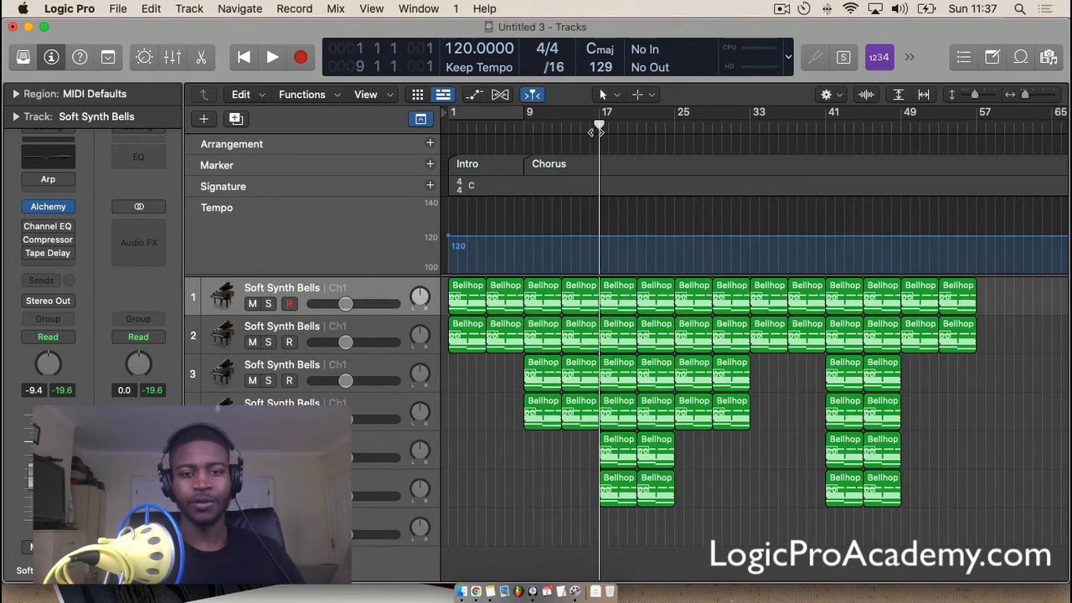
{"action": "left_click", "coordinate": [430, 165]}
{"action": "double_click", "coordinate": [616, 165]}
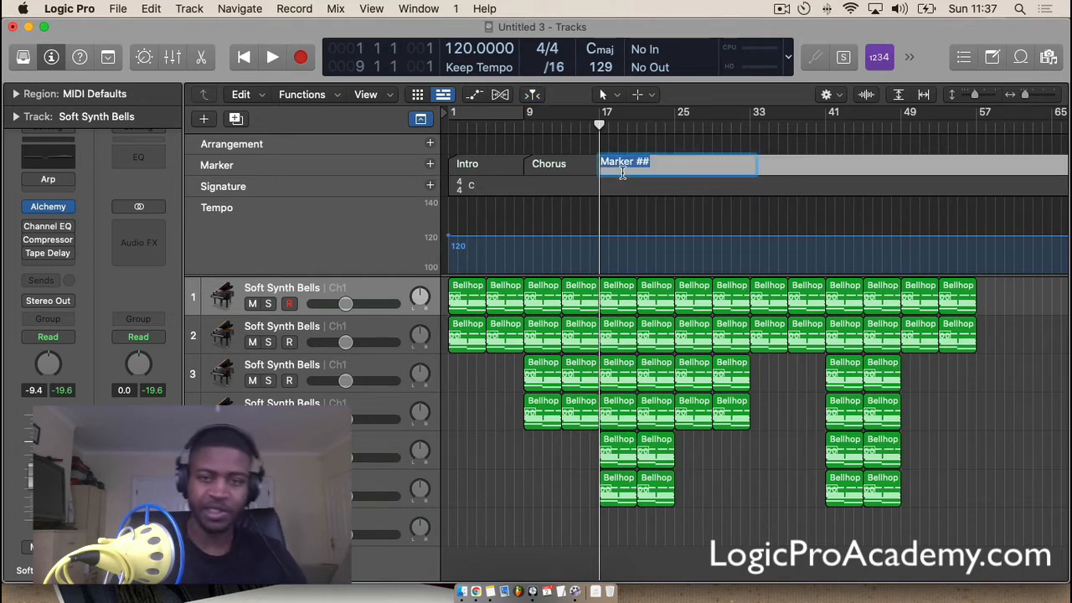
{"action": "type", "text": "Verse"}
{"action": "key", "text": "Return"}
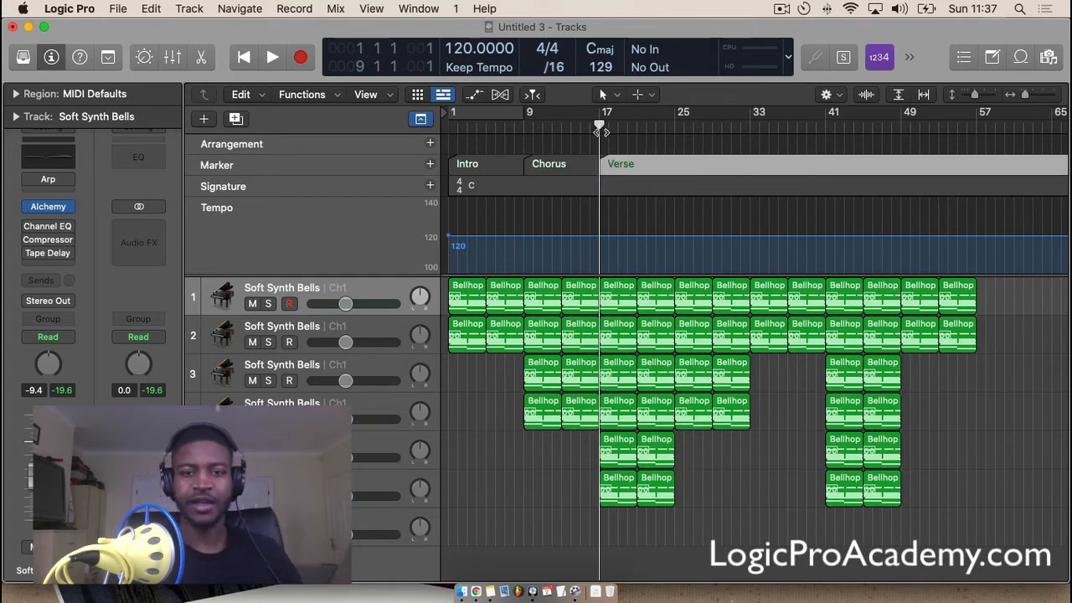
Step: Add a marker at bar 25, leaving its default name in place
{"action": "left_click_drag", "start_coordinate": [600, 126], "coordinate": [675, 126]}
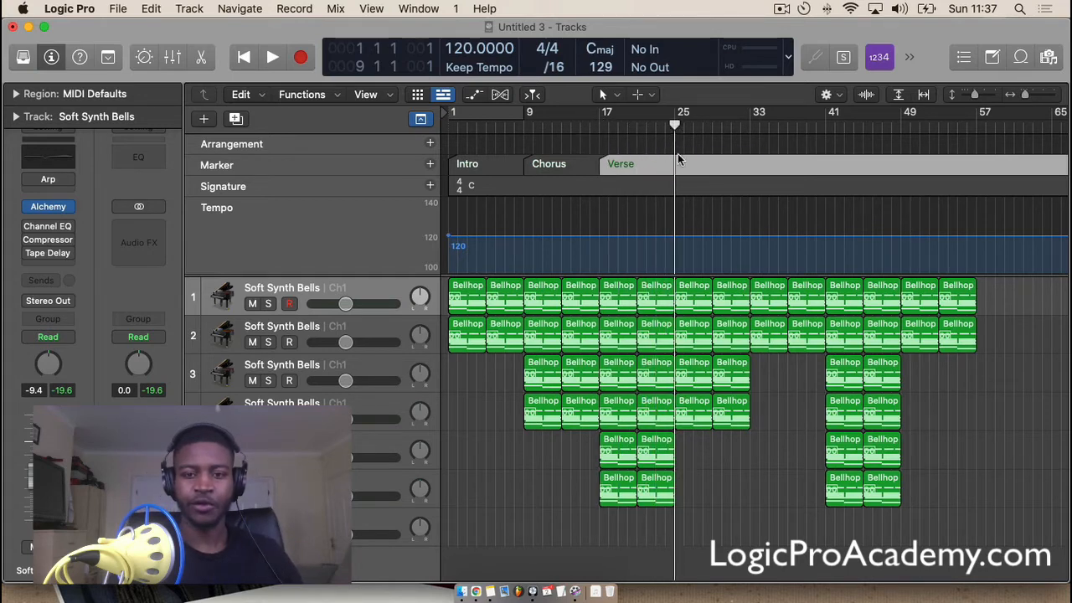
{"action": "left_click", "coordinate": [430, 164]}
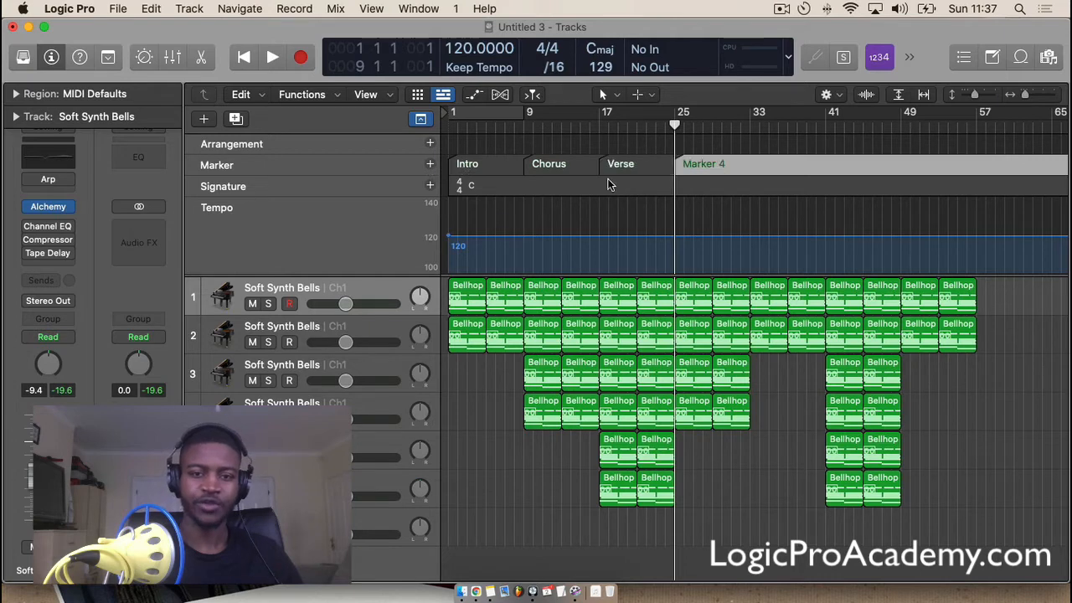
{"action": "double_click", "coordinate": [700, 165]}
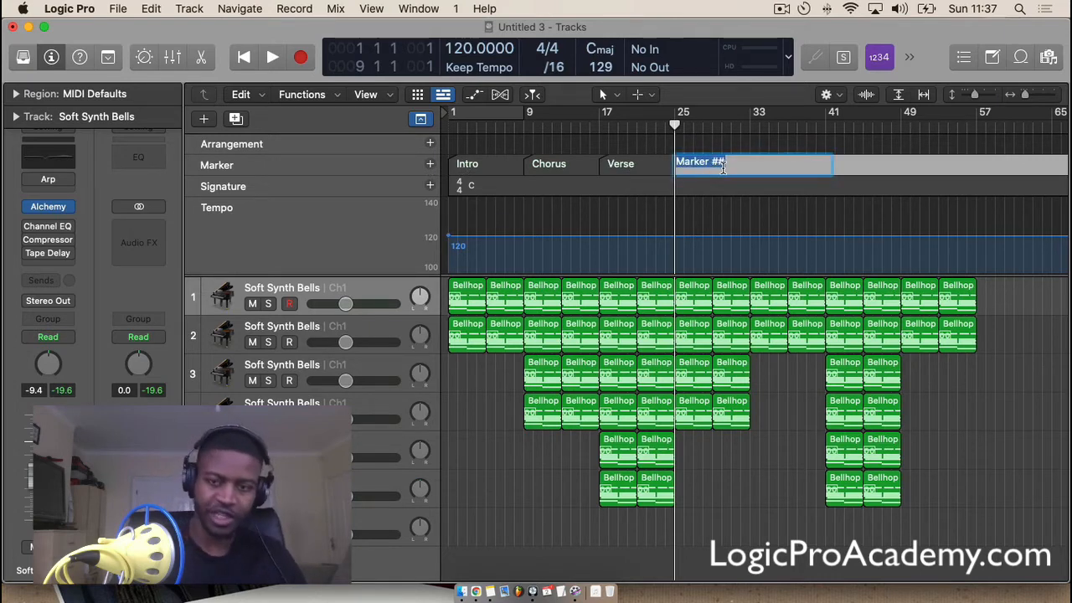
{"action": "type", "text": "V"}
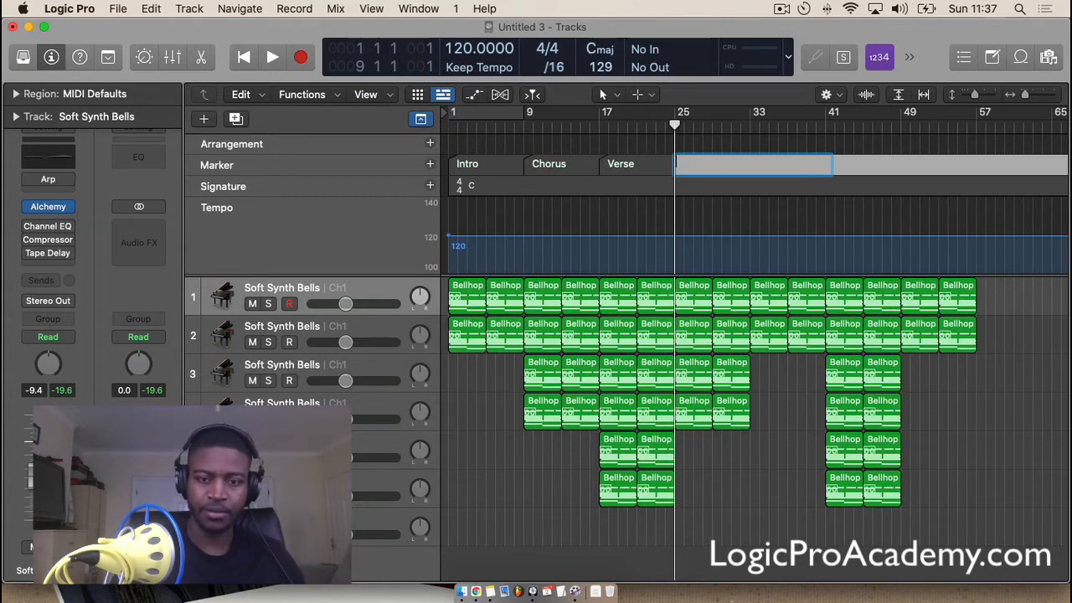
{"action": "left_click", "coordinate": [656, 147]}
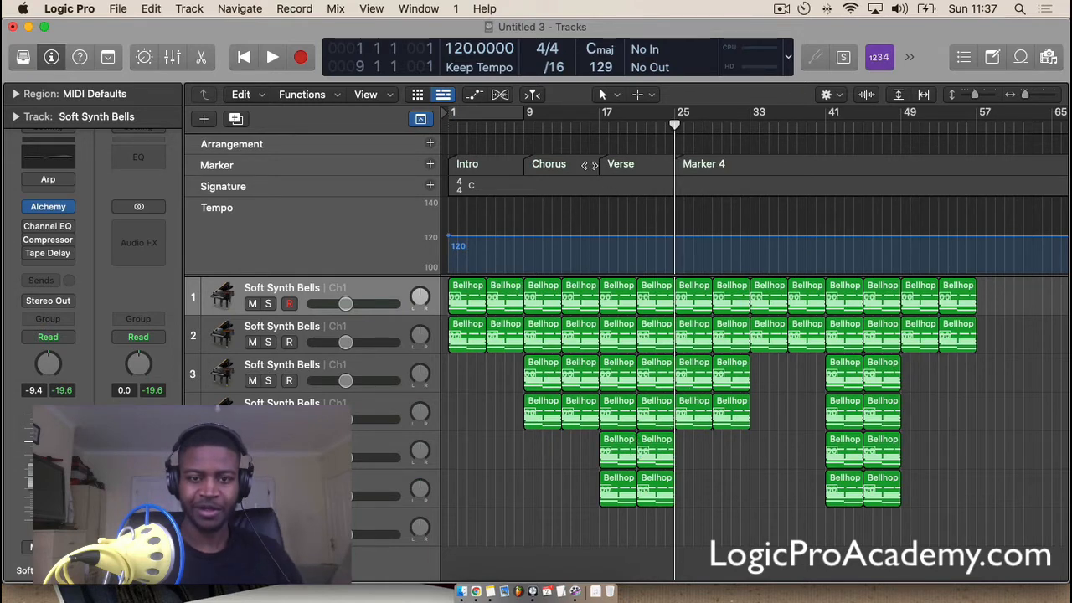
Step: Move the Chorus marker past the bar 25 marker to about bar 28, and move the Verse marker to bar 9
{"action": "left_click", "coordinate": [563, 163]}
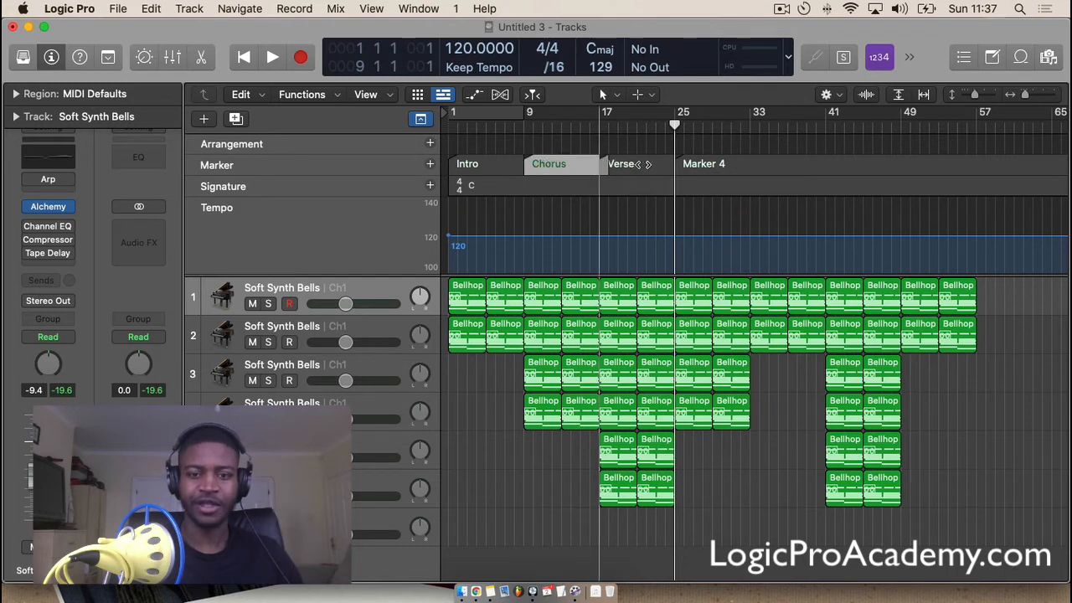
{"action": "left_click", "coordinate": [717, 168]}
{"action": "left_click_drag", "start_coordinate": [718, 169], "coordinate": [737, 167]}
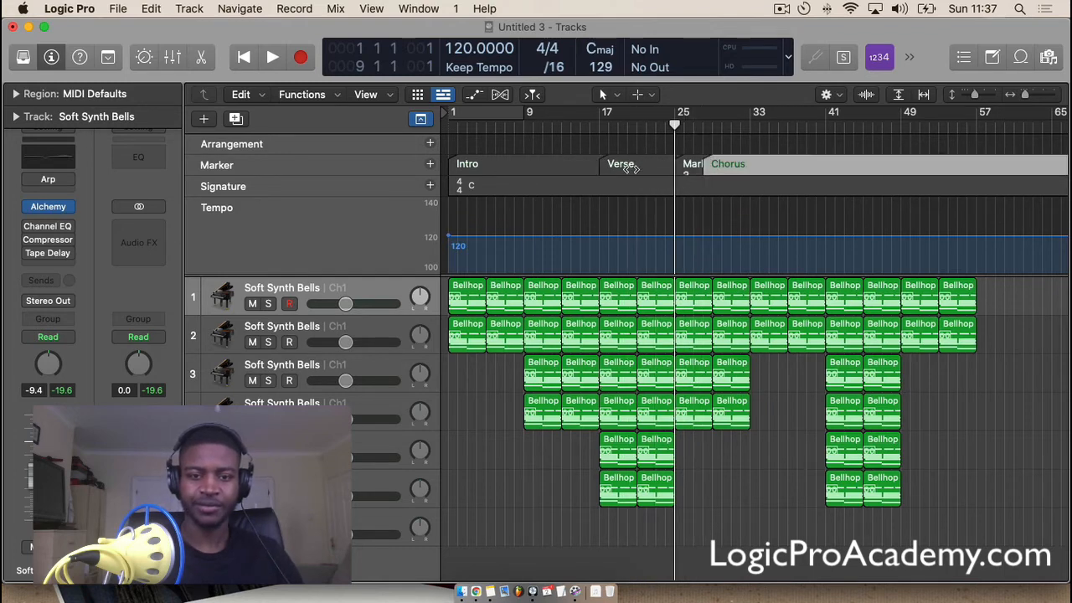
{"action": "left_click_drag", "start_coordinate": [634, 167], "coordinate": [549, 168]}
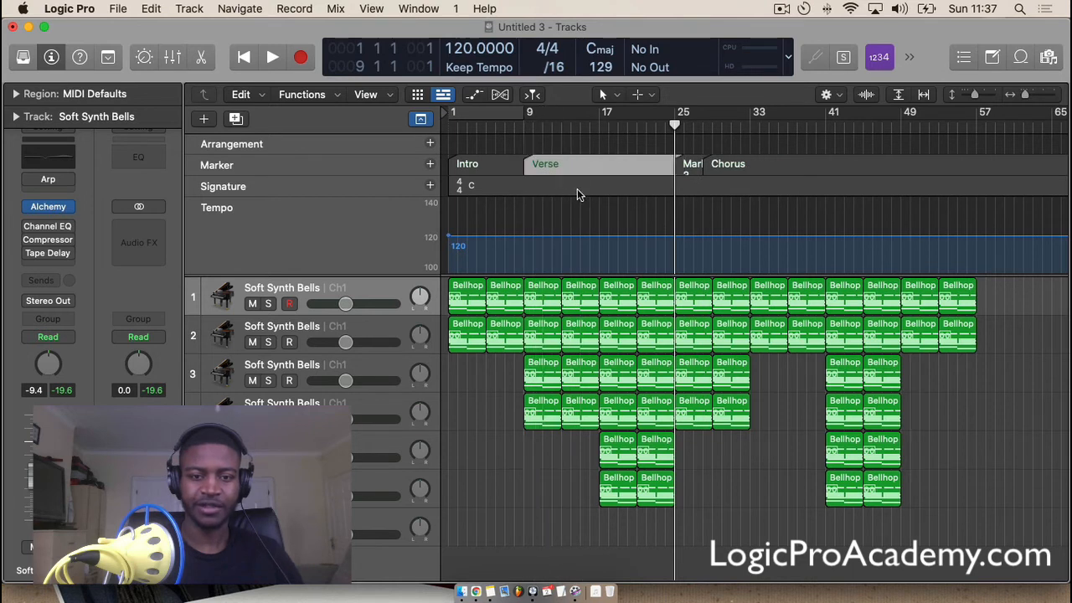
Step: Rename the marker at bar 9 as Pre Chorus and move the Chorus marker to bar 17
{"action": "double_click", "coordinate": [546, 165]}
{"action": "type", "text": "Pre "}
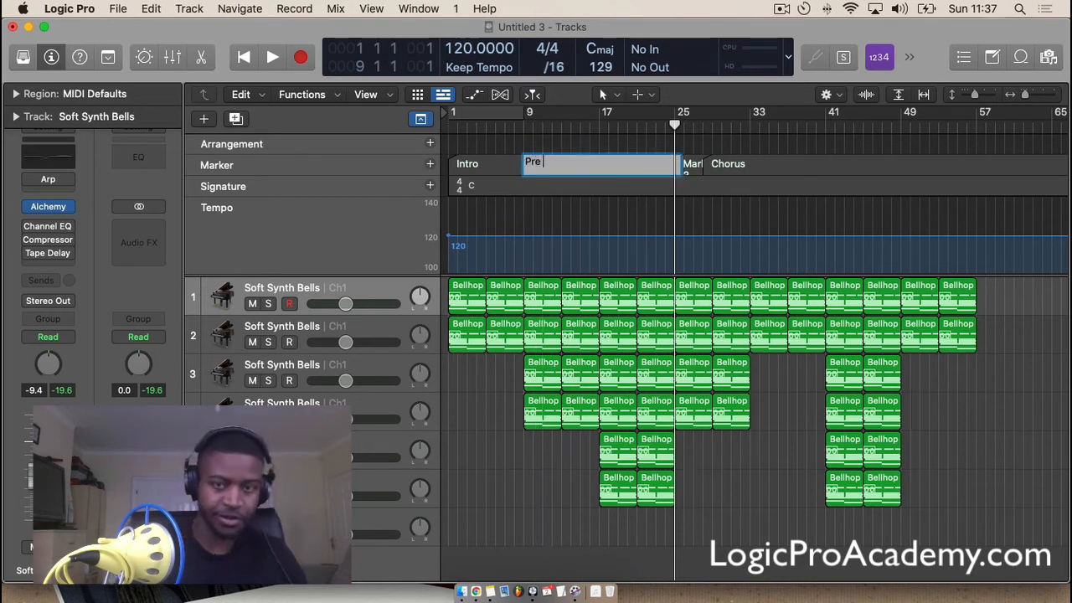
{"action": "type", "text": "Chorus"}
{"action": "key", "text": "Return"}
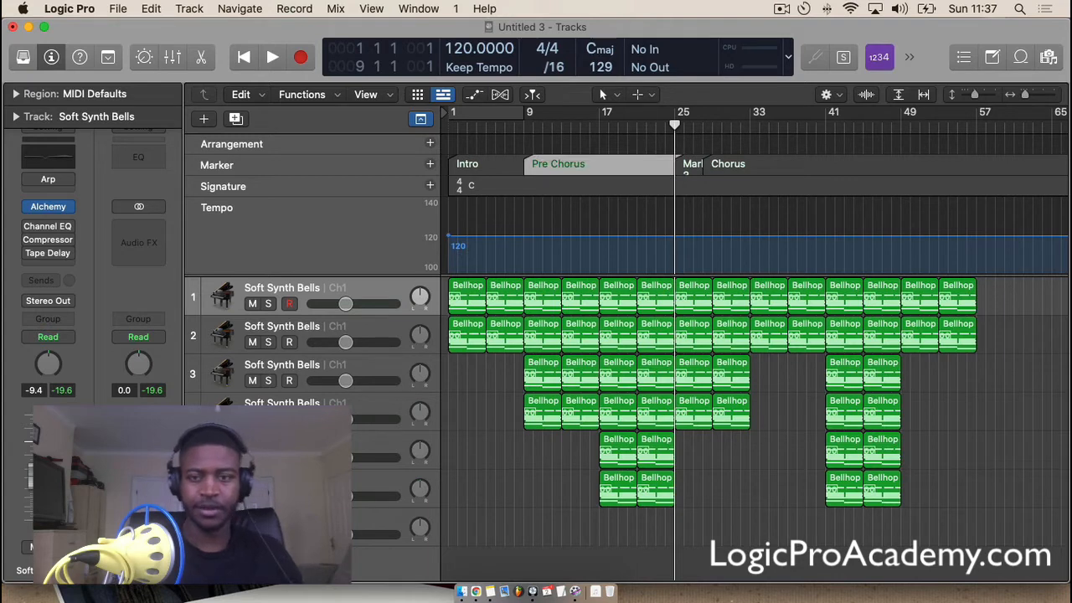
{"action": "left_click_drag", "start_coordinate": [728, 164], "coordinate": [617, 165]}
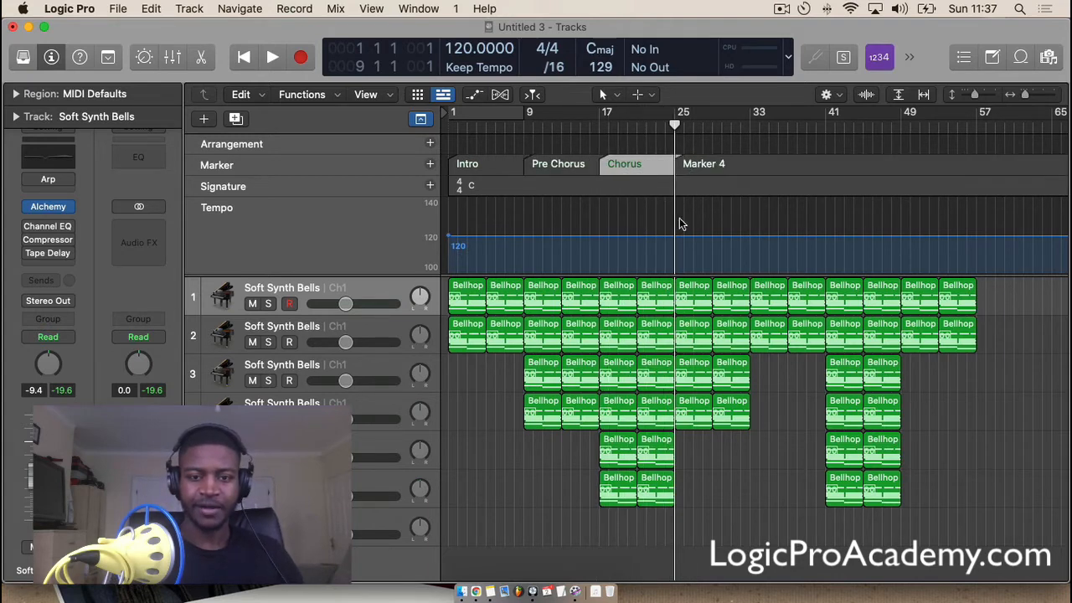
Step: Rename the marker at bar 25 as Verse
{"action": "double_click", "coordinate": [700, 164]}
{"action": "type", "text": "Ver"}
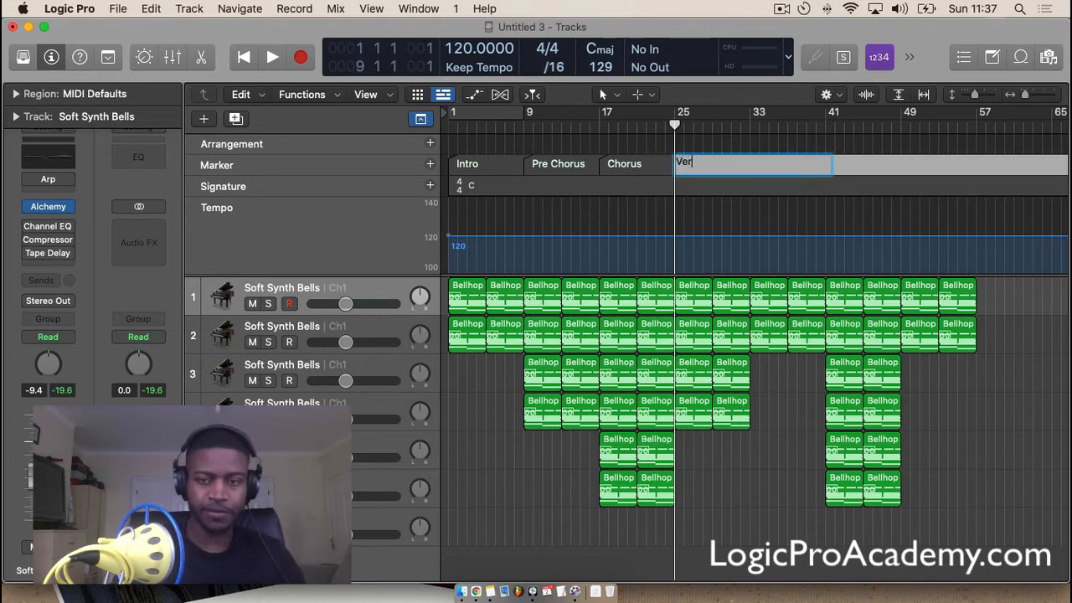
{"action": "type", "text": "se"}
{"action": "key", "text": "Return"}
Step: Create a marker named Chorus at bar 41
{"action": "left_click", "coordinate": [826, 127]}
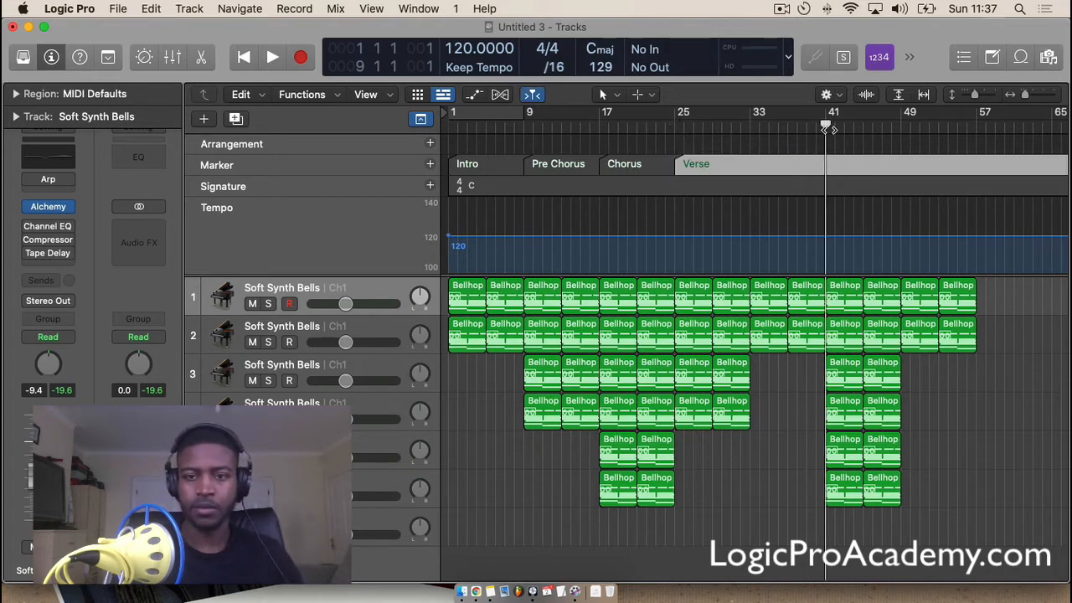
{"action": "left_click", "coordinate": [430, 166]}
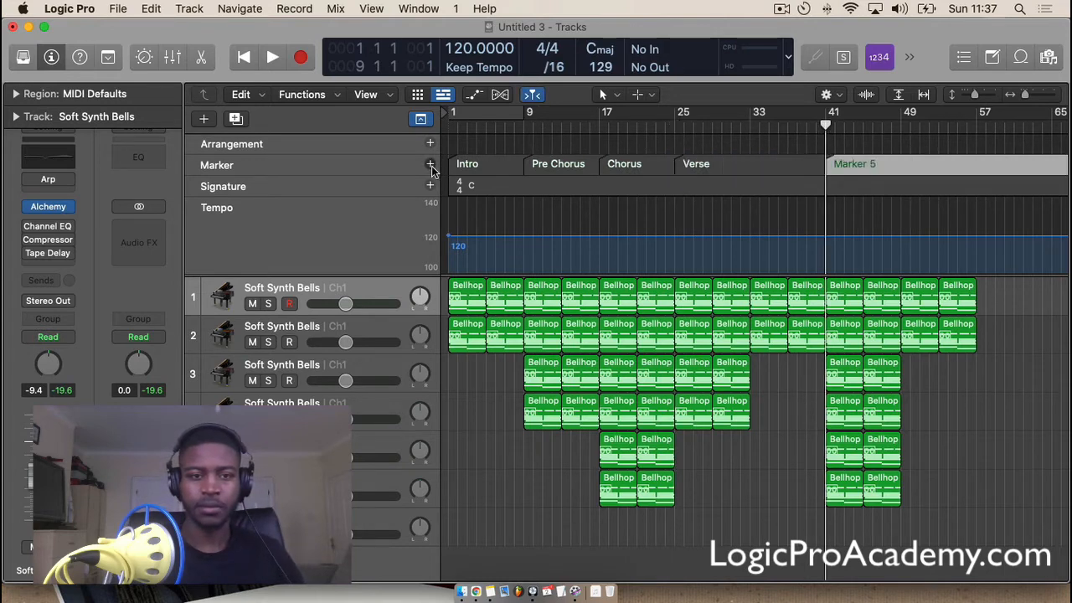
{"action": "double_click", "coordinate": [868, 163]}
{"action": "type", "text": "Choru"}
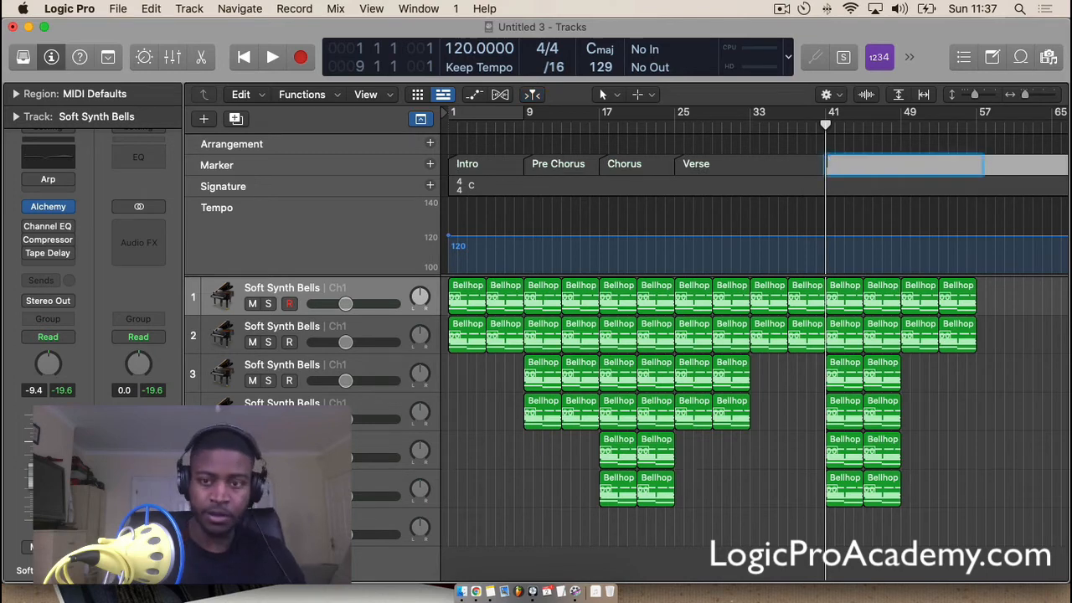
{"action": "type", "text": "s"}
{"action": "key", "text": "Return"}
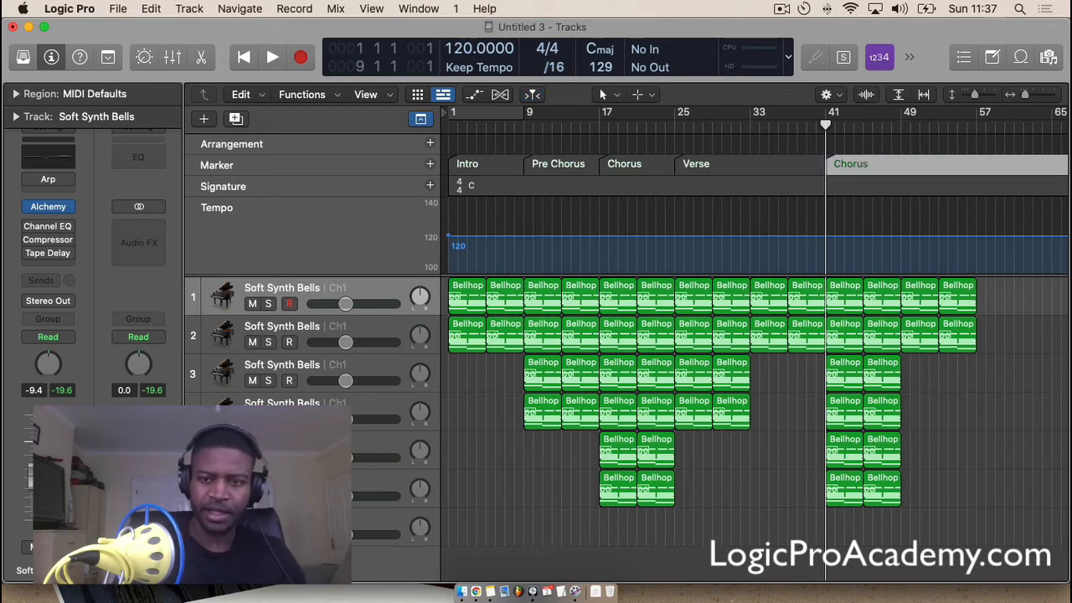
Step: Create a marker named Outro at bar 49
{"action": "left_click_drag", "start_coordinate": [889, 122], "coordinate": [905, 132]}
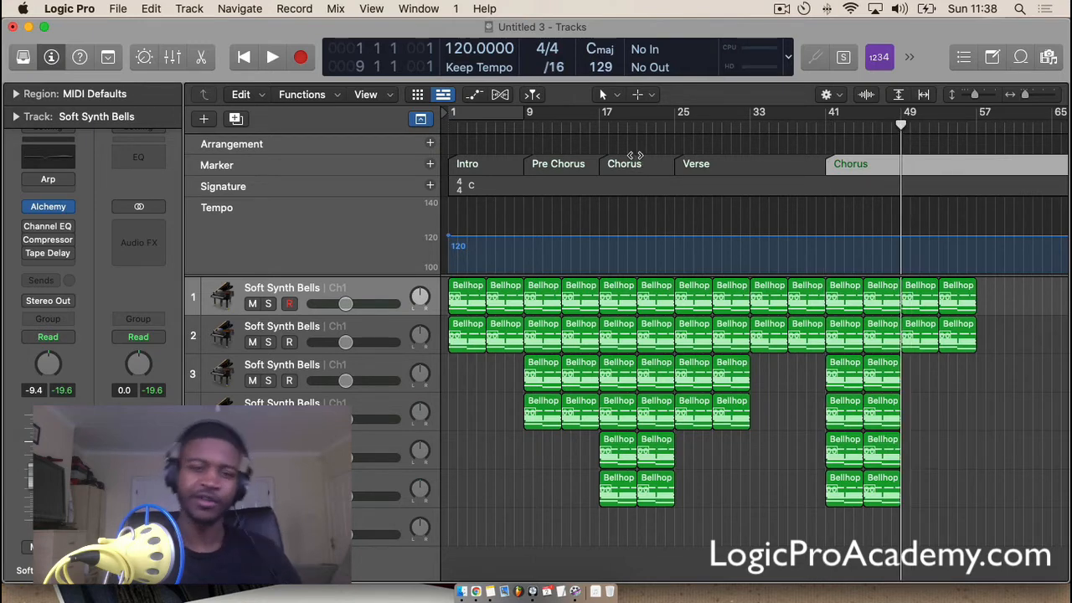
{"action": "left_click", "coordinate": [430, 164]}
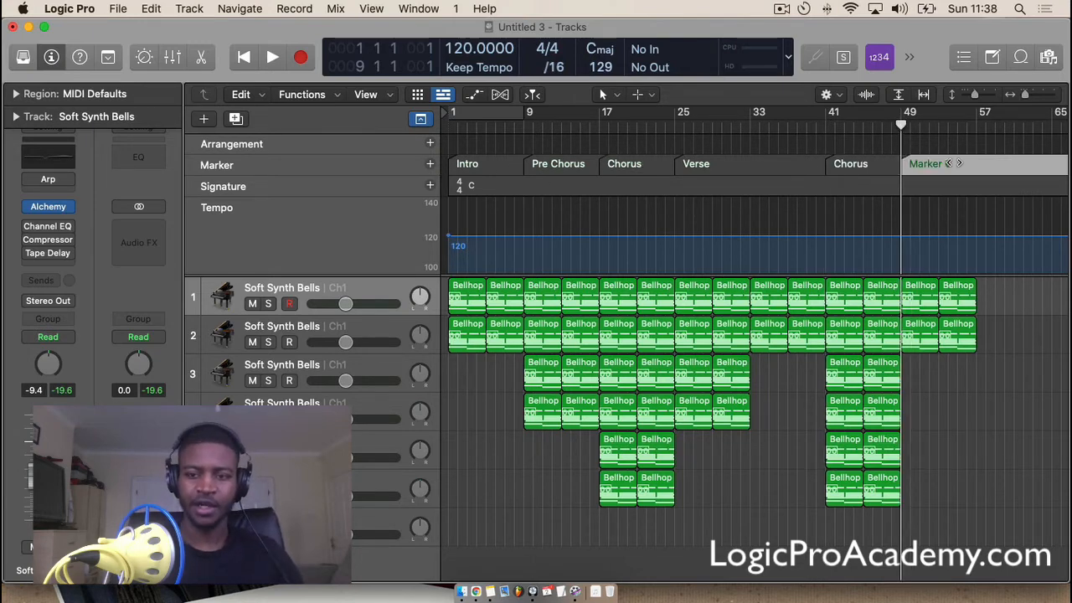
{"action": "double_click", "coordinate": [928, 164]}
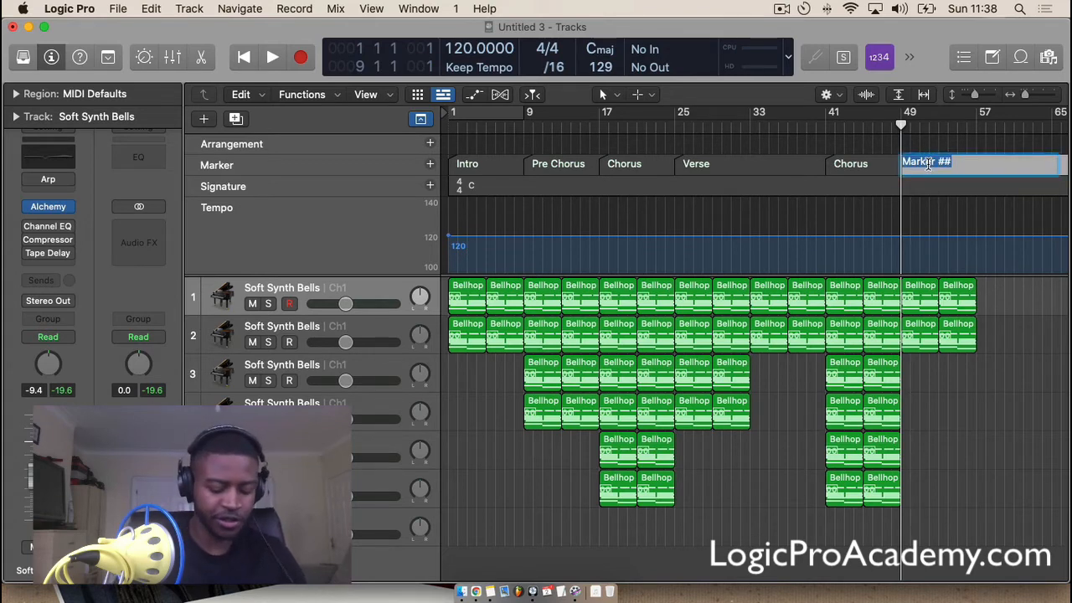
{"action": "type", "text": "Outro"}
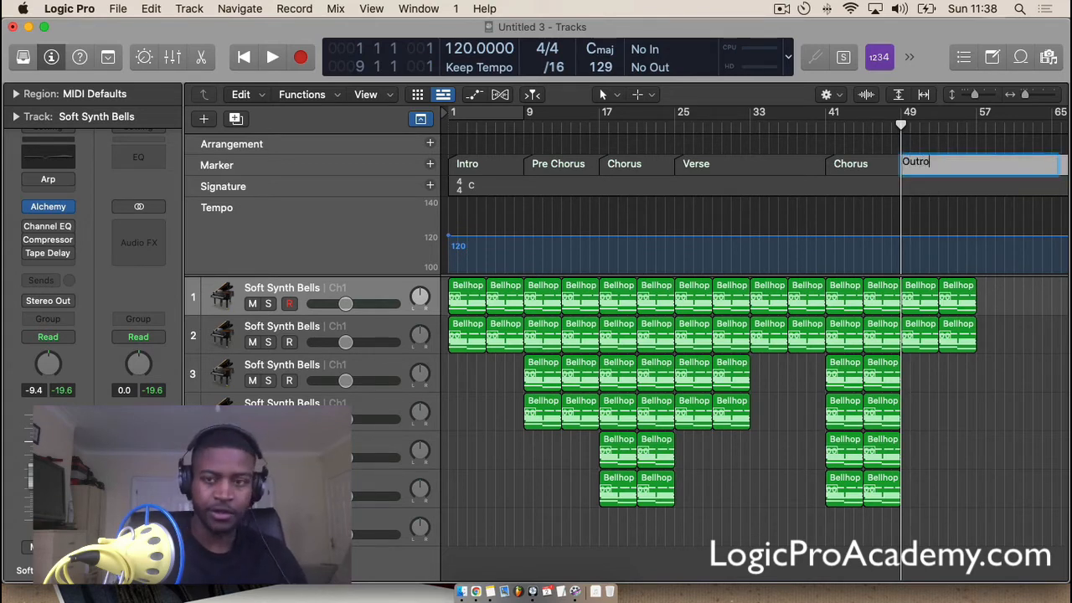
{"action": "key", "text": "Return"}
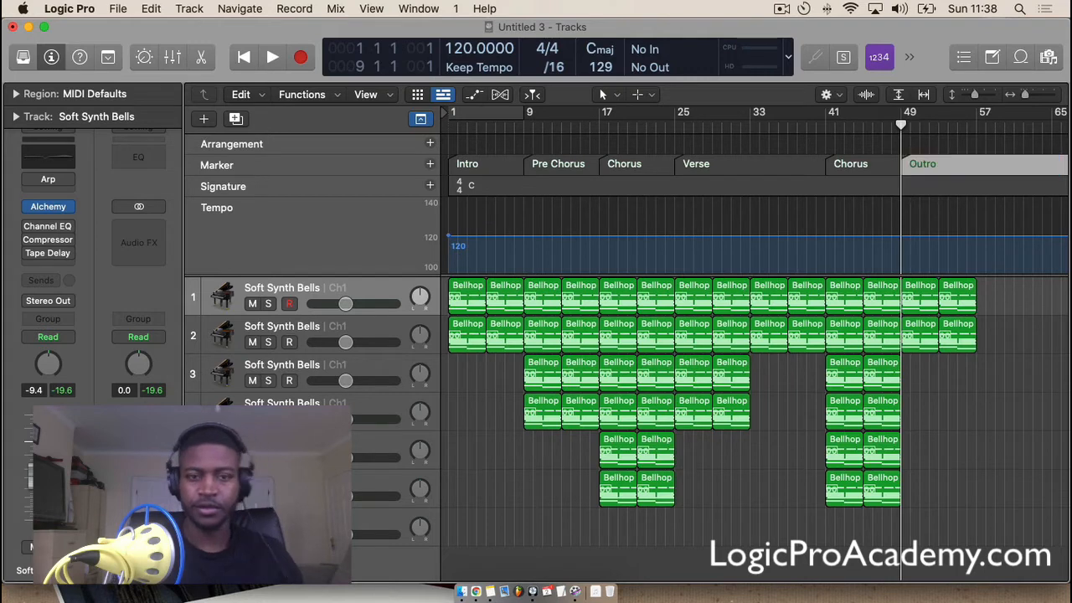
Step: Hide the global tracks and move the playhead through the labelled sections to about bar 54 in the Outro
{"action": "left_click", "coordinate": [420, 118]}
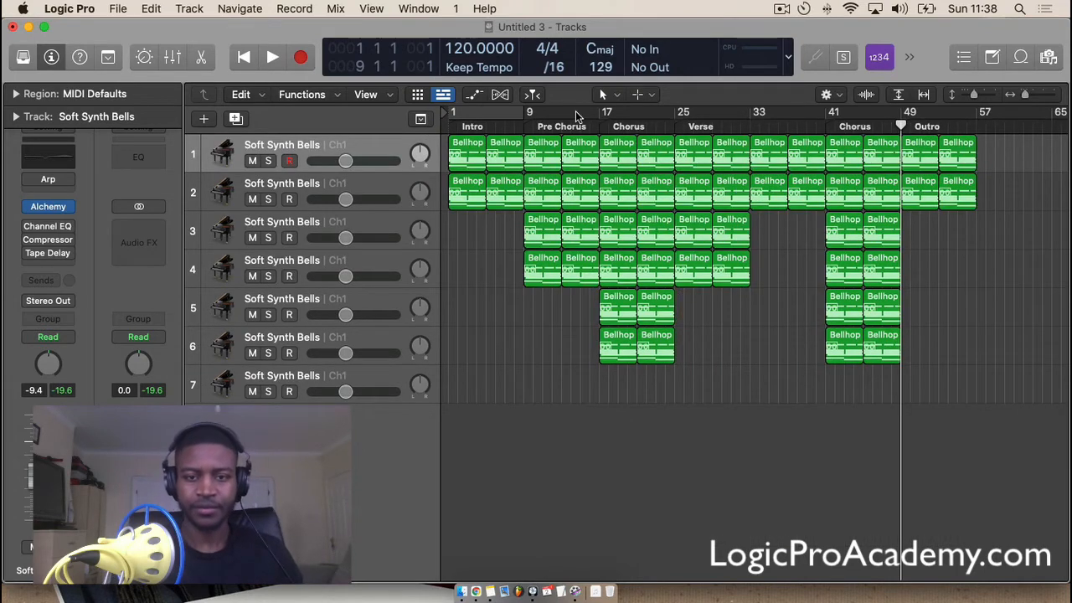
{"action": "left_click", "coordinate": [515, 127]}
{"action": "left_click_drag", "start_coordinate": [515, 127], "coordinate": [948, 125]}
Step: Recolour all the Pre Chorus regions at bars 9 to 17 on tracks 1 to 4 blue
{"action": "left_click", "coordinate": [619, 311]}
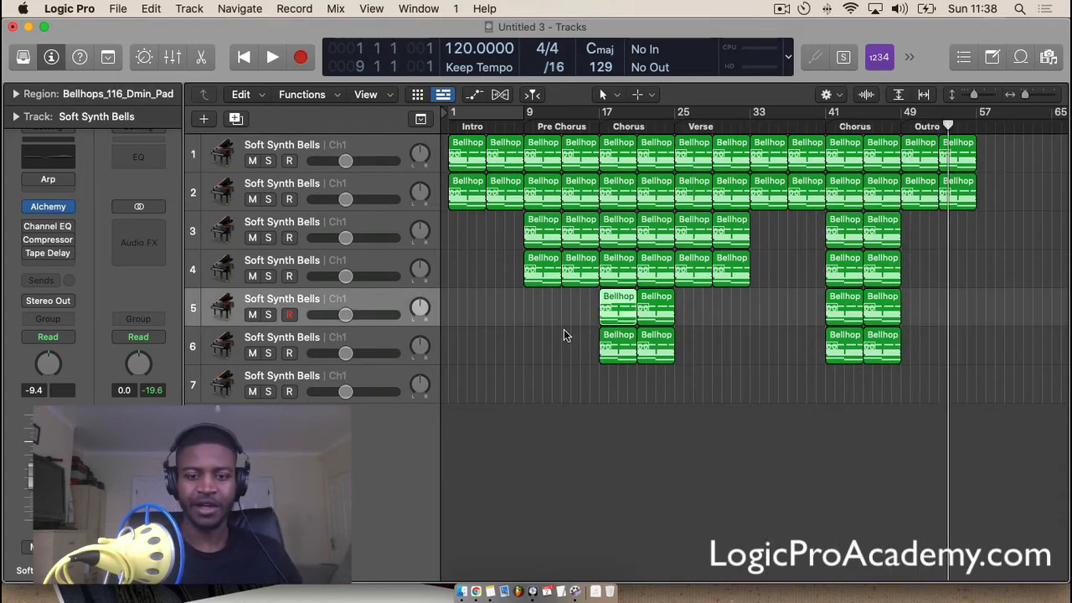
{"action": "left_click", "coordinate": [573, 327]}
{"action": "left_click_drag", "start_coordinate": [580, 326], "coordinate": [536, 138]}
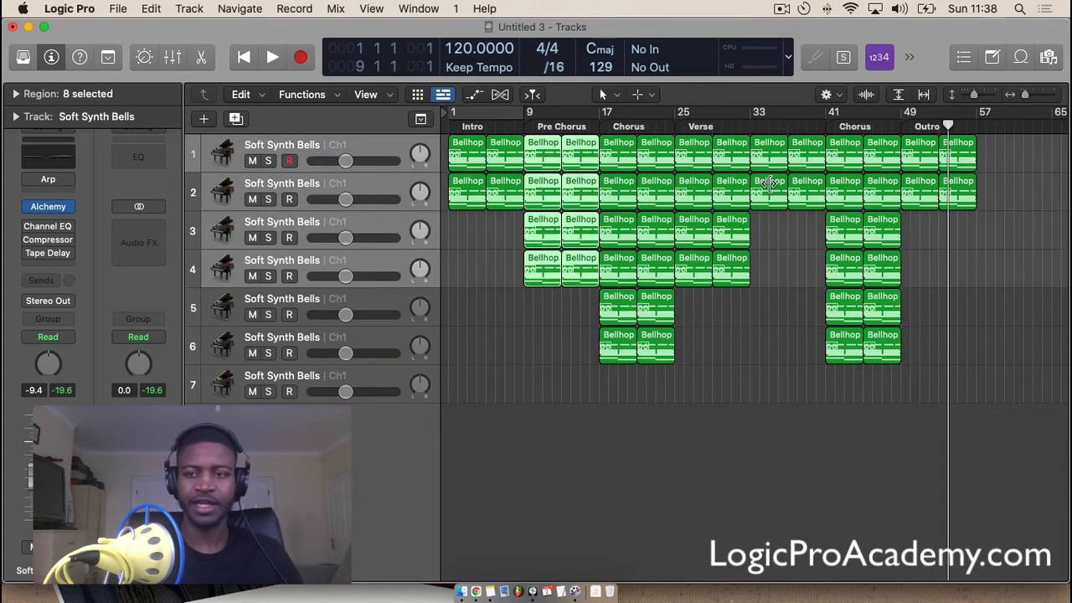
{"action": "left_click", "coordinate": [109, 58]}
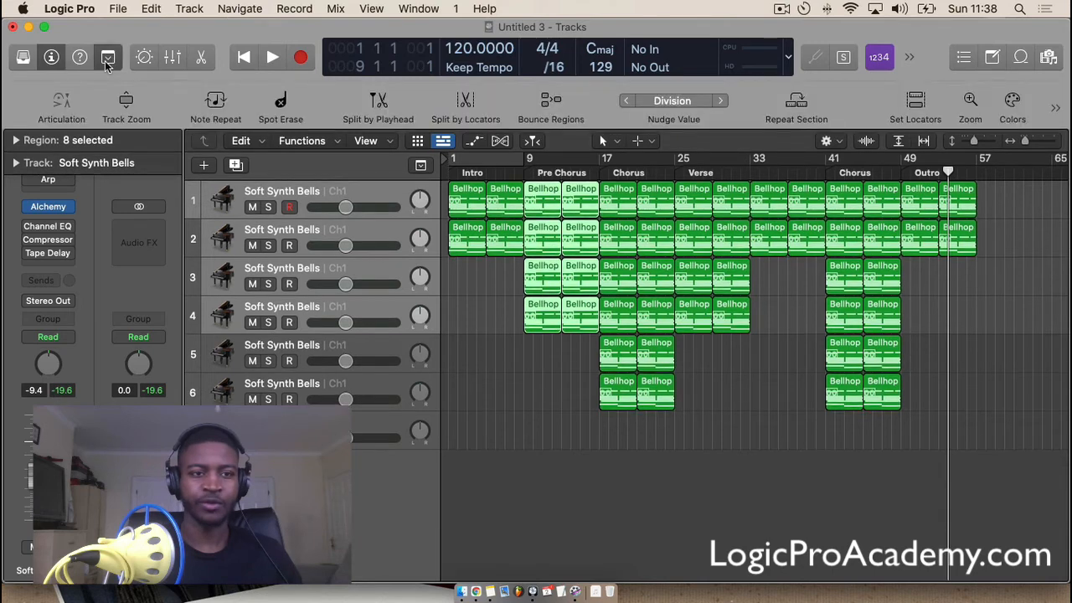
{"action": "left_click", "coordinate": [1014, 103]}
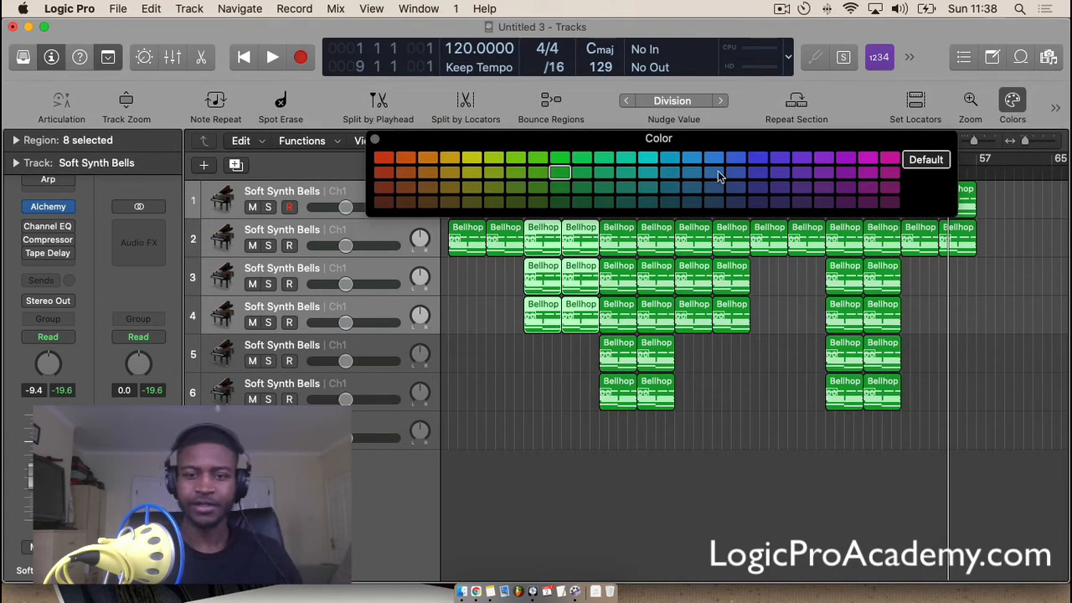
{"action": "left_click", "coordinate": [780, 159]}
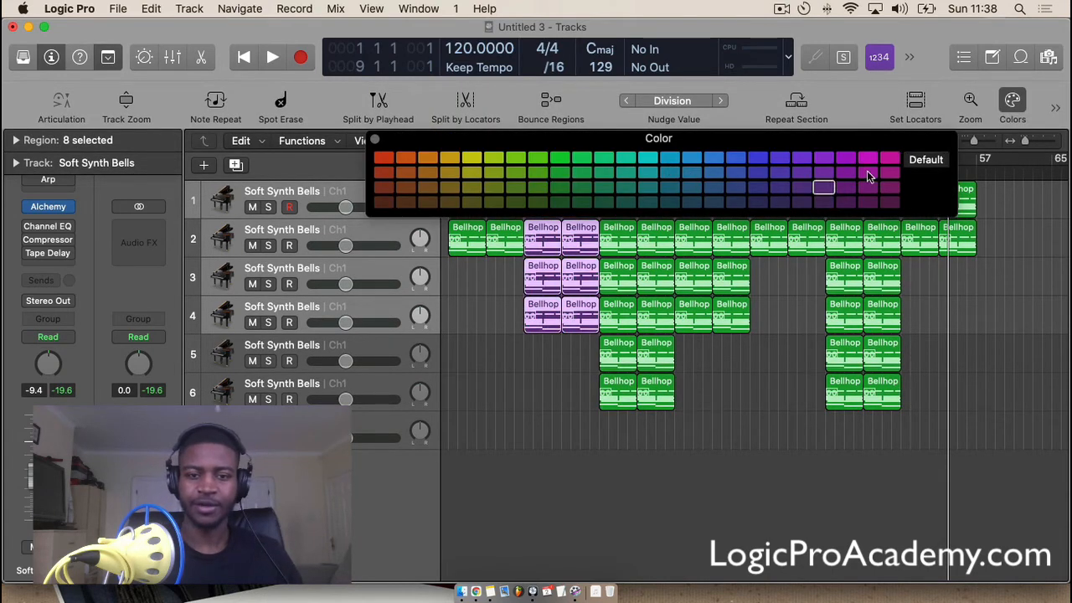
{"action": "left_click", "coordinate": [737, 164]}
{"action": "left_click", "coordinate": [375, 139]}
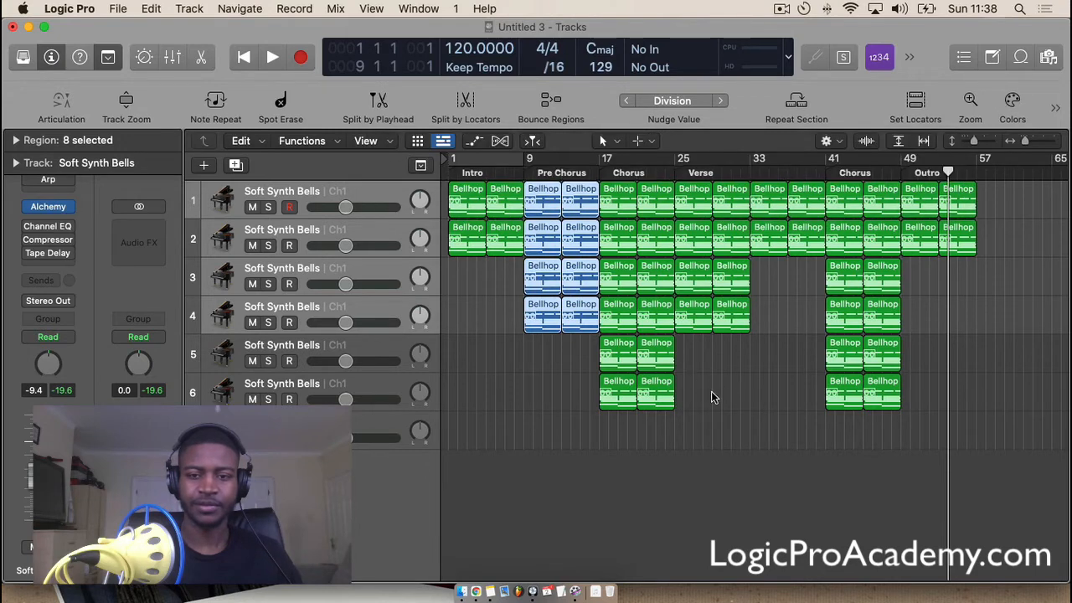
Step: Recolour all the regions of the first Chorus, starting at bar 17 on tracks 1 to 6, purple
{"action": "left_click_drag", "start_coordinate": [711, 398], "coordinate": [653, 191]}
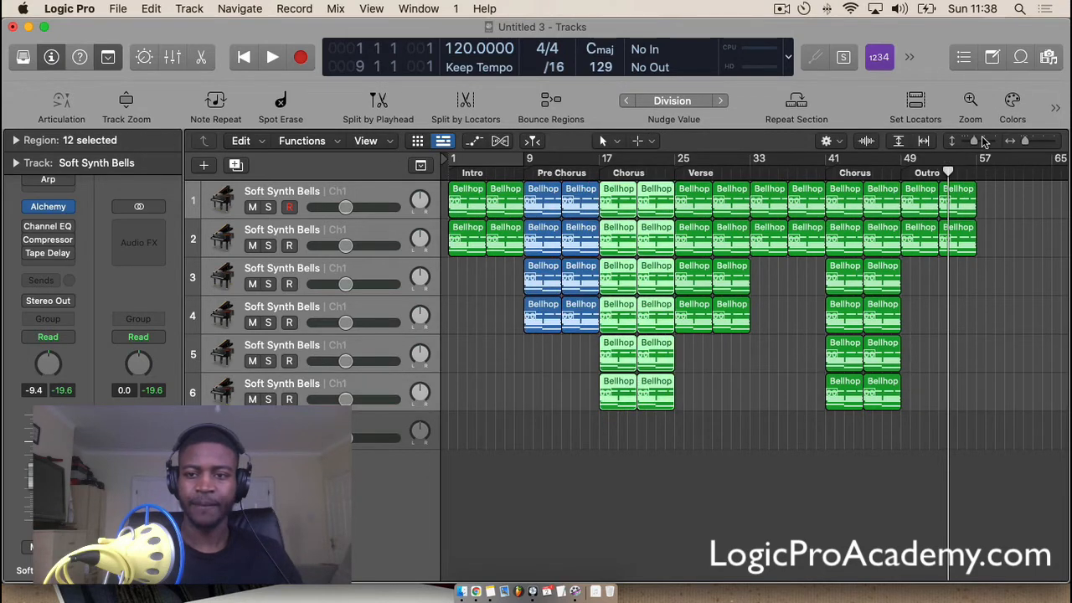
{"action": "left_click", "coordinate": [1012, 101]}
{"action": "left_click", "coordinate": [869, 186]}
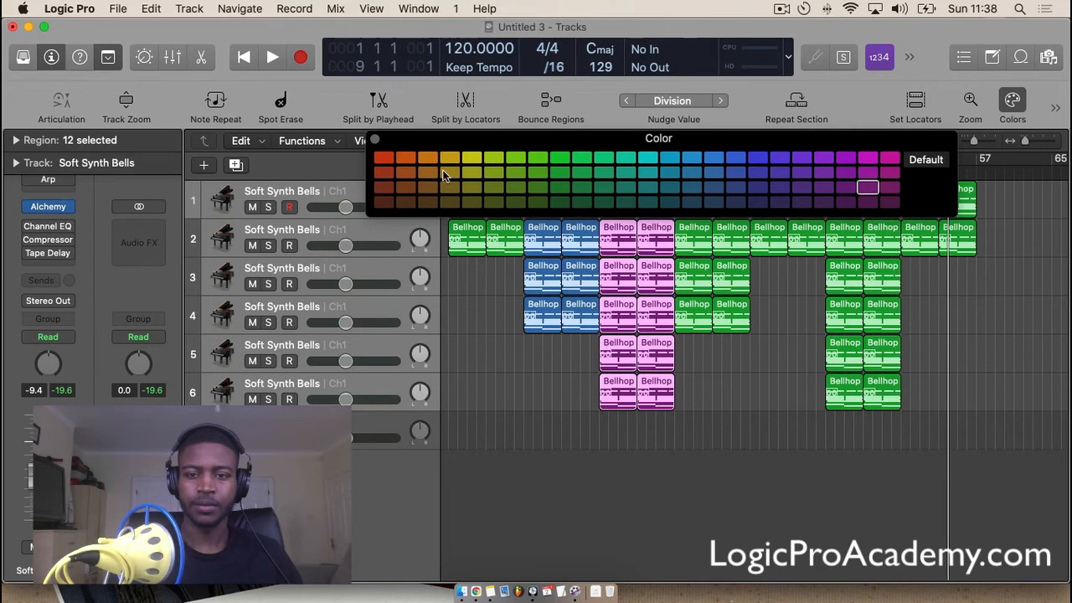
{"action": "left_click", "coordinate": [374, 139]}
{"action": "left_click", "coordinate": [737, 396]}
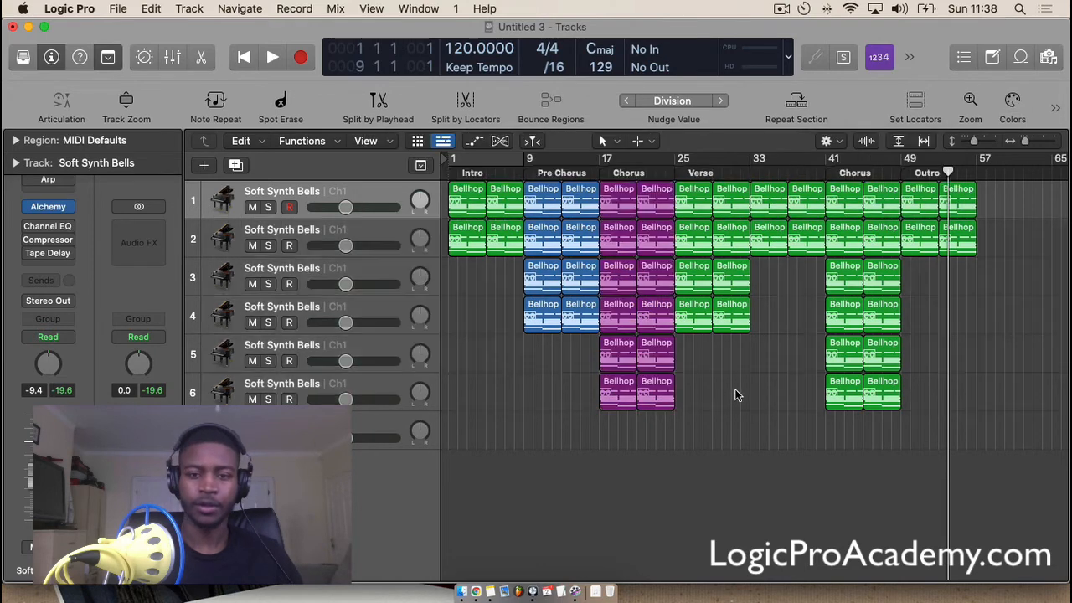
Step: Recolour the second Chorus regions from bar 41 on tracks 1 to 6 dark magenta, and move the playhead past the Outro to about bar 60
{"action": "left_click_drag", "start_coordinate": [889, 446], "coordinate": [828, 235]}
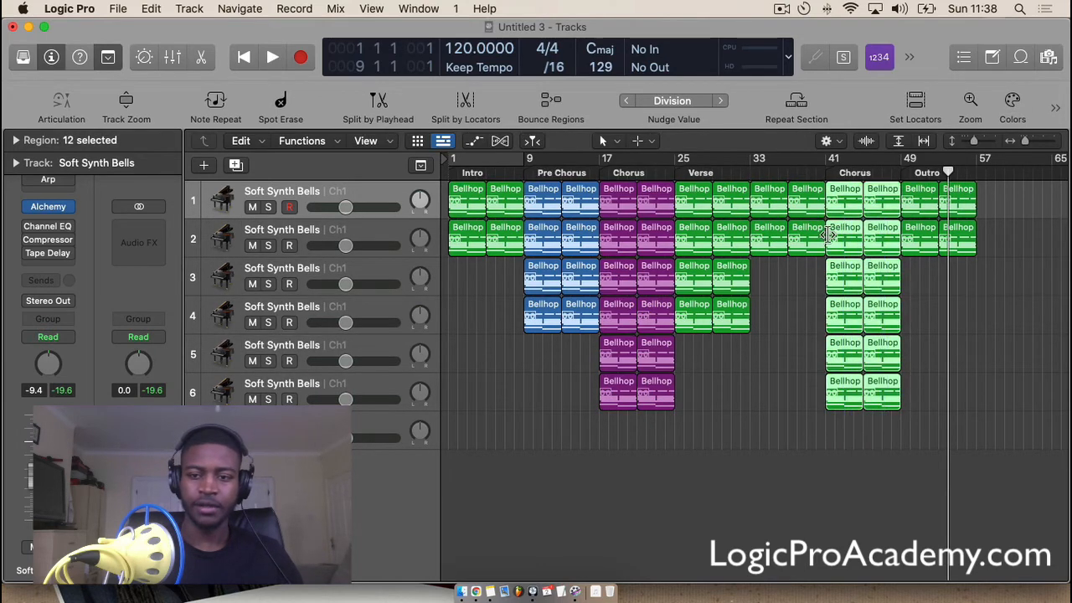
{"action": "left_click", "coordinate": [1013, 100]}
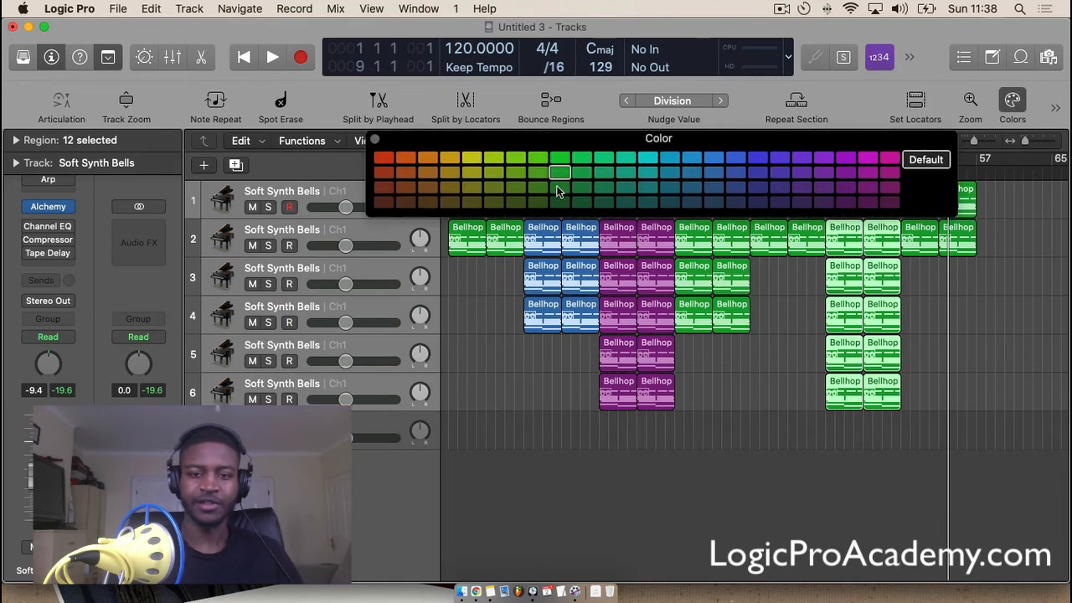
{"action": "left_click", "coordinate": [890, 186]}
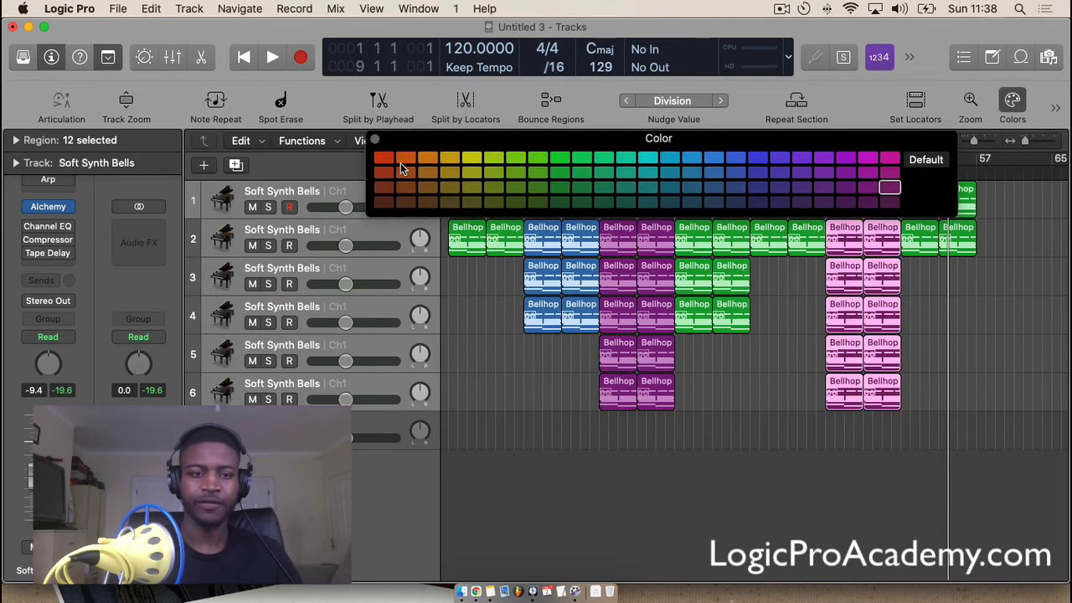
{"action": "left_click", "coordinate": [379, 141]}
{"action": "left_click", "coordinate": [752, 469]}
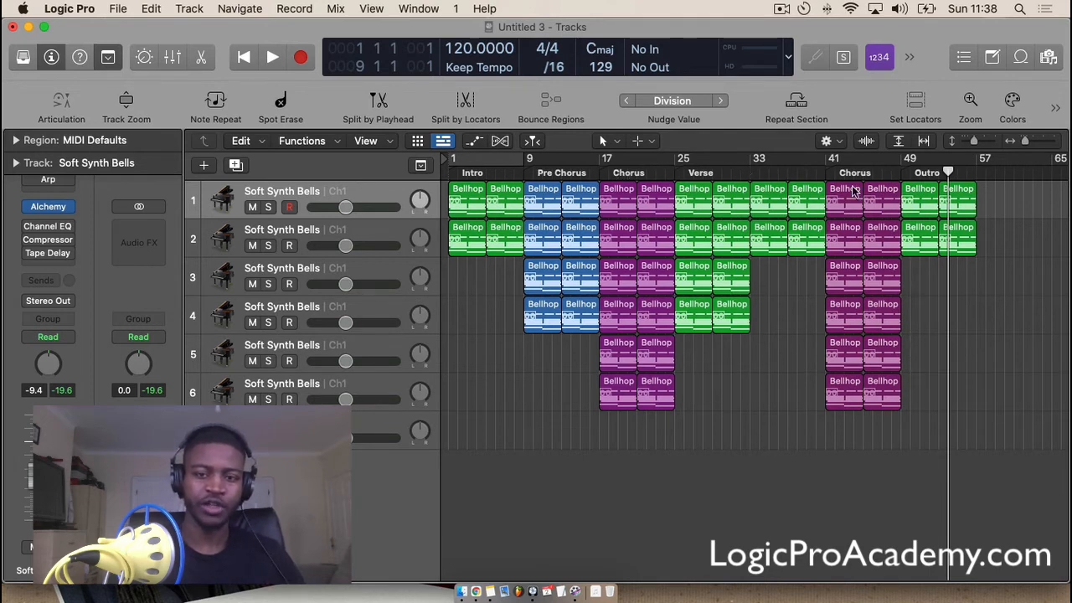
{"action": "left_click_drag", "start_coordinate": [948, 172], "coordinate": [1004, 175]}
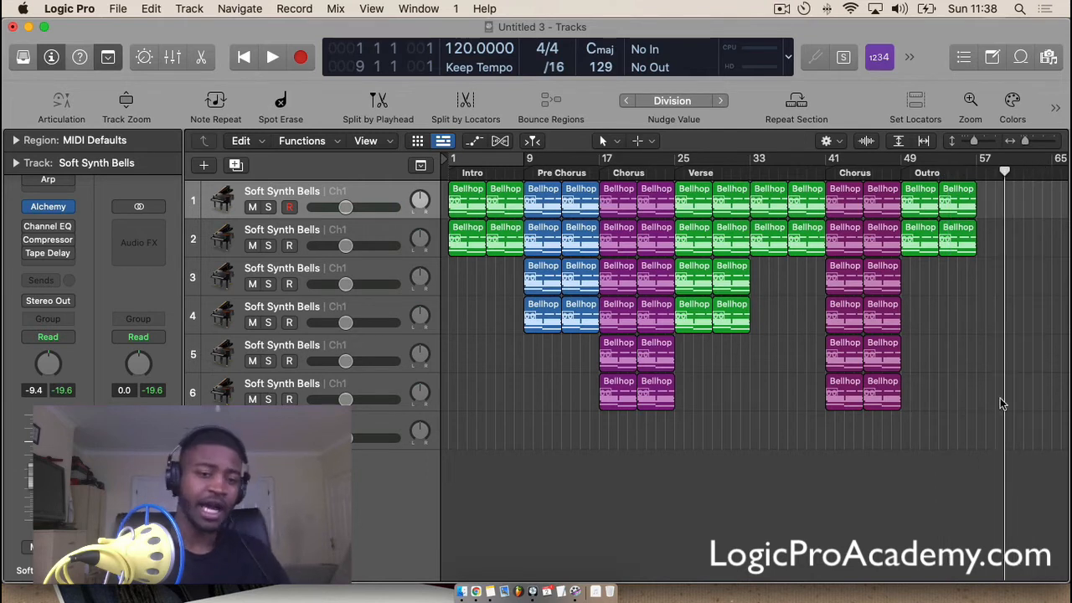